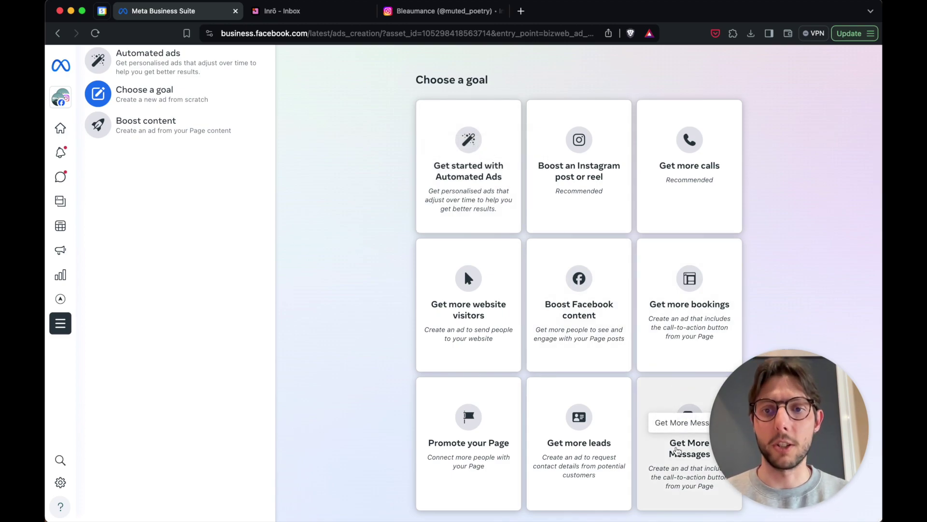
Step: Start a new ad with the Get More Messages goal and clear its default description
left_click(676, 450)
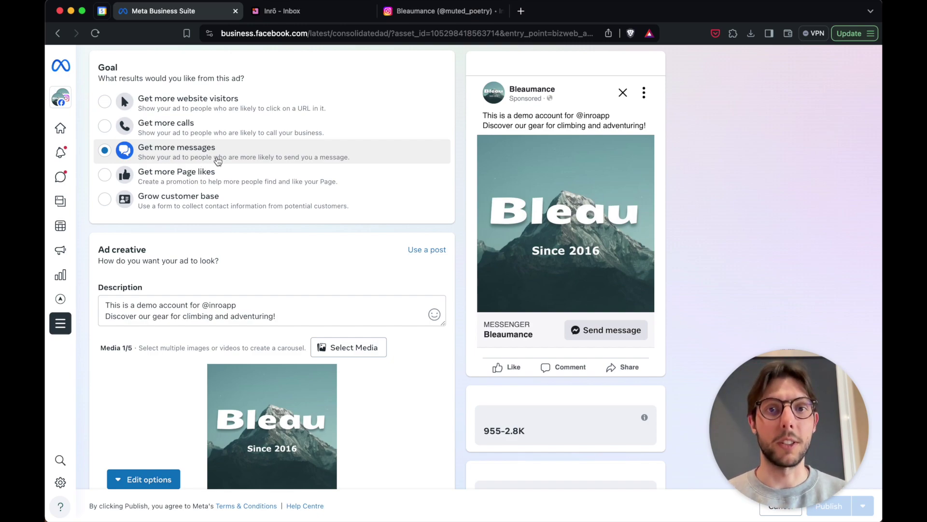
scroll(232, 169, "down", 2)
left_click(283, 261)
key("super+a")
key("BackSpace")
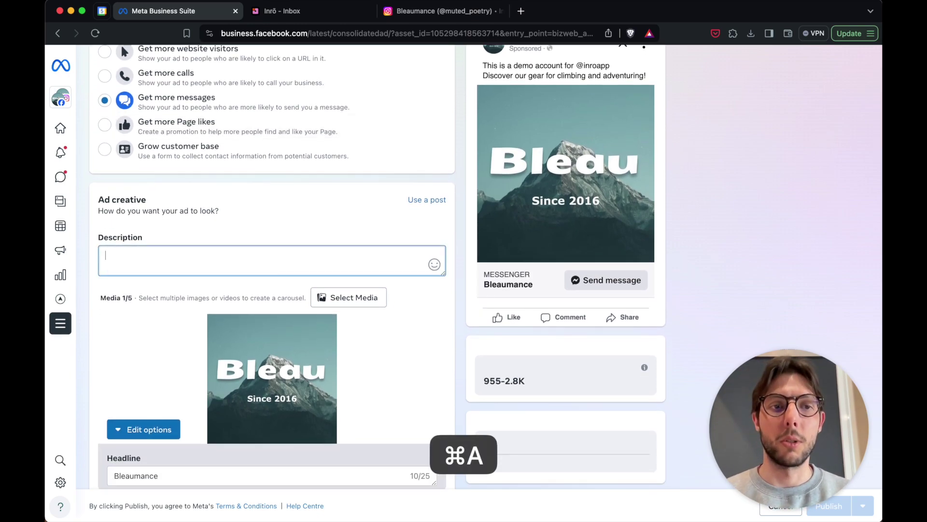
Step: Write the description "Our Spring 24 collection is available soon. Register to our Private Sale for exclusive and early access to our new gear. Contact us"
scroll(286, 212, "up", 2)
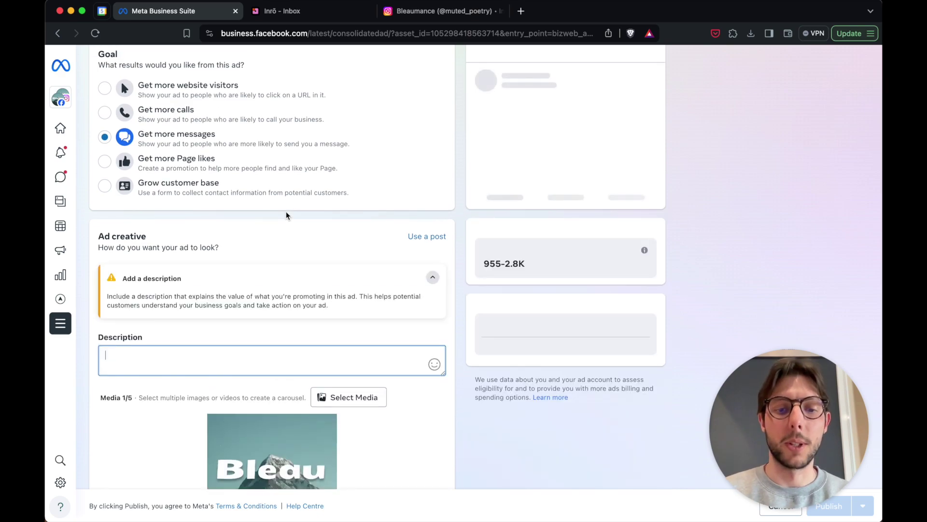
type("Our spSPring")
key("BackSpace")
key("BackSpace")
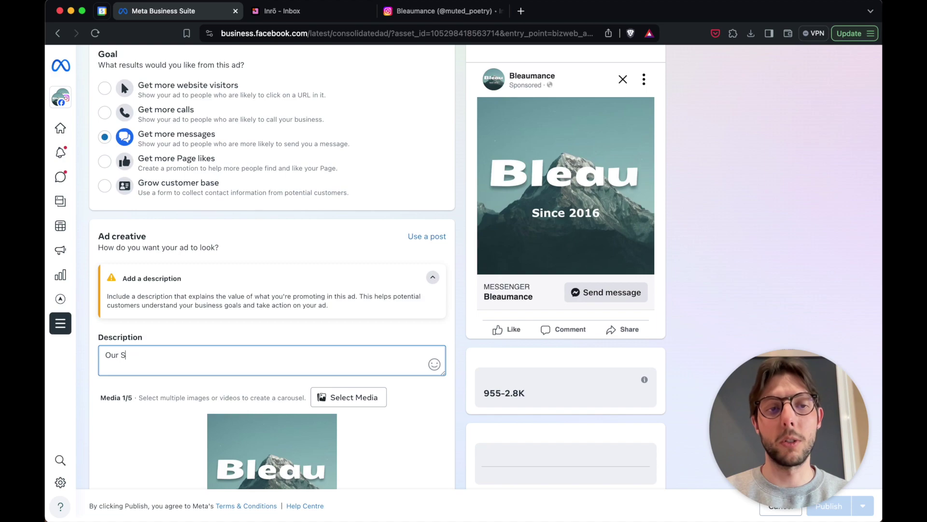
type("Spring 24")
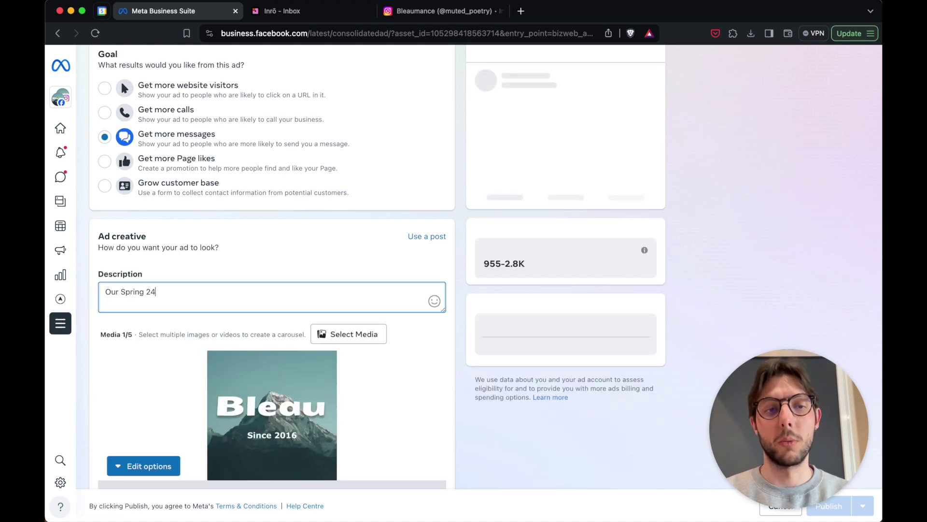
type(" collection is ")
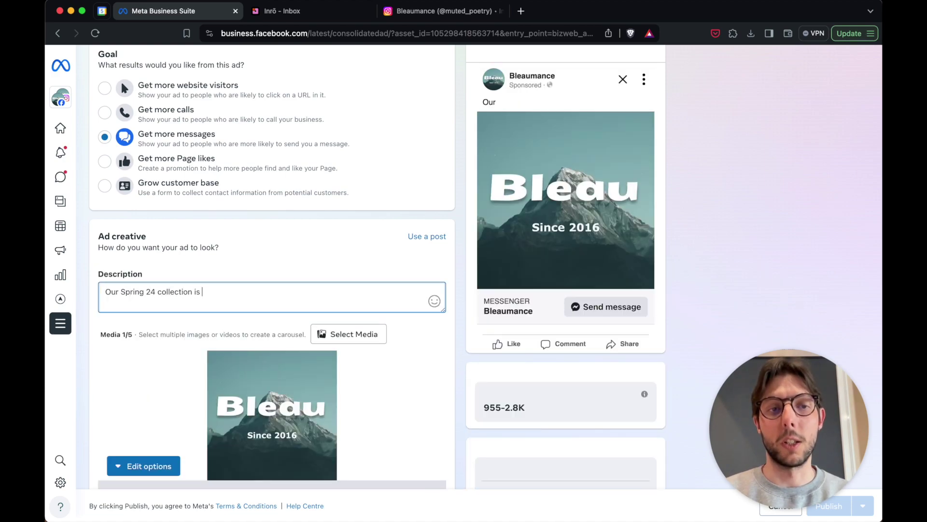
type("available soon. Register t")
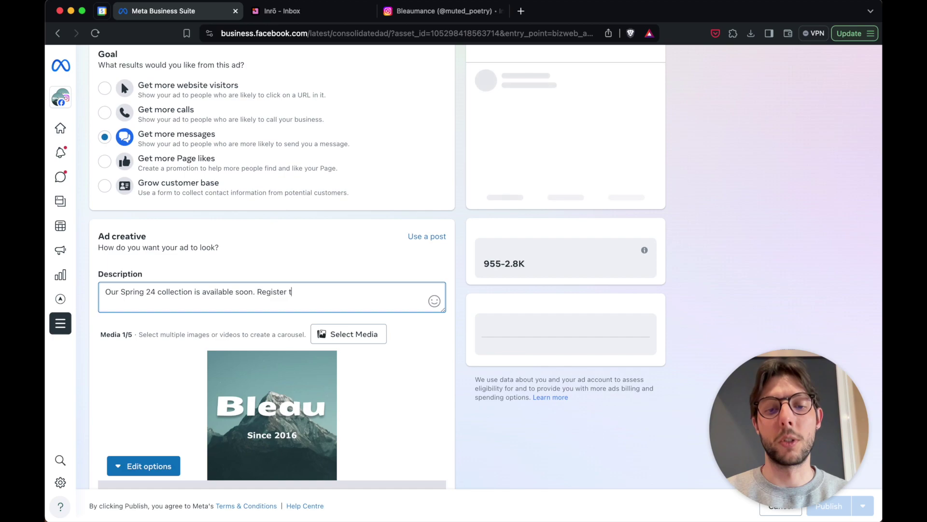
type("o our Private Sale for exclusive and early access t")
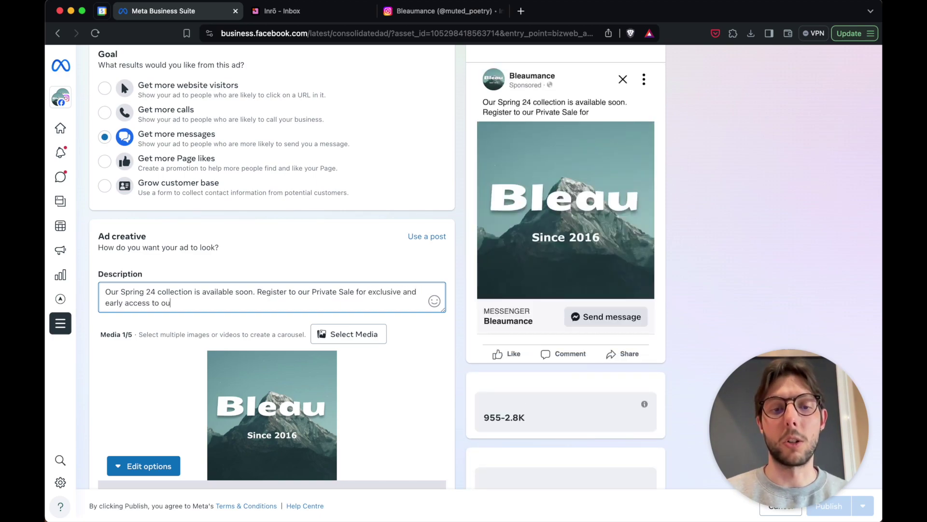
type("o our new gear. Contact us")
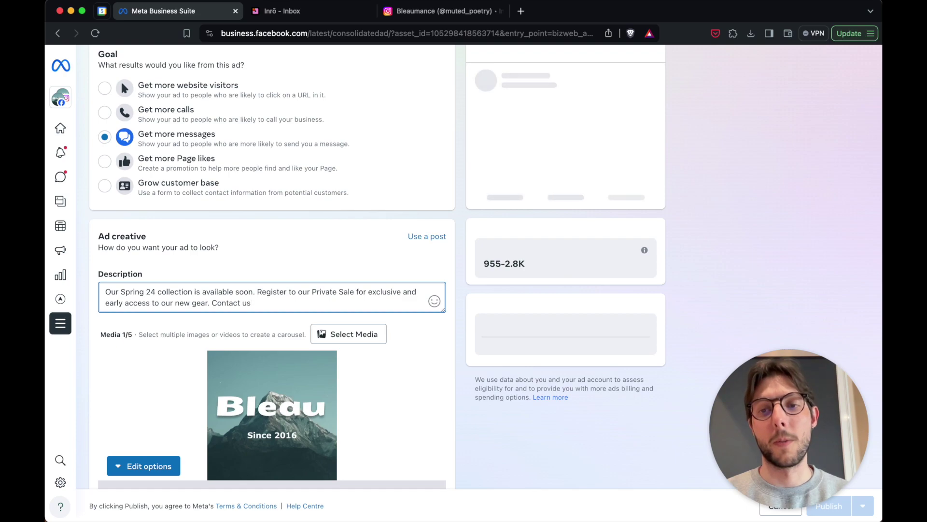
Step: Replace "Register to" with "Join" in the ad description and complete its last sentence with "to register!"
key("Up")
key("Right")
key("alt+shift+Right")
key("alt+shift+Right")
type("Join")
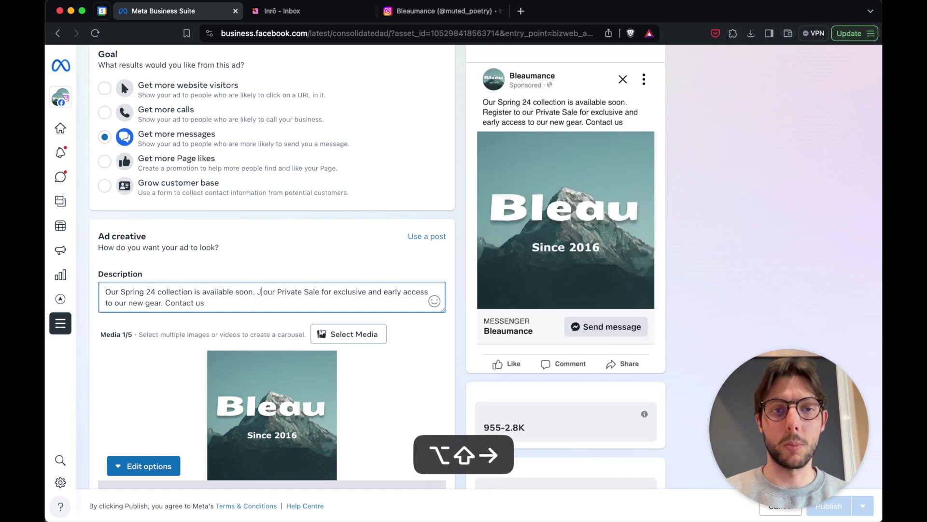
key("Down")
type("to r")
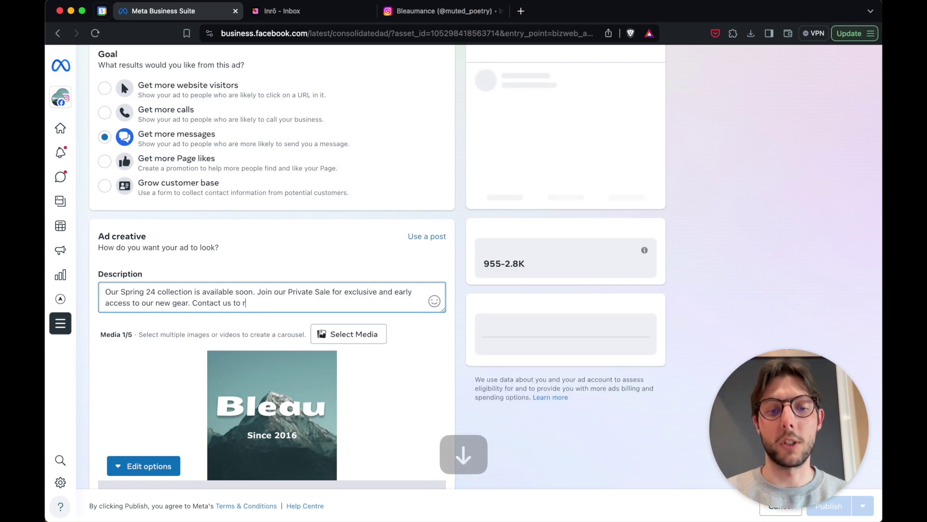
type("egister!")
Step: Insert "next weekend" after "Private Sale" in the ad description
key("alt+Left")
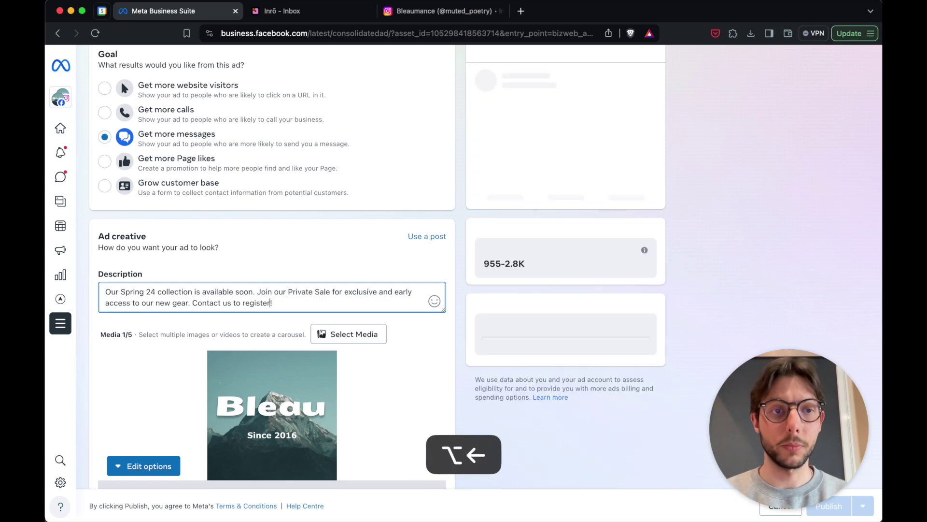
key("Up")
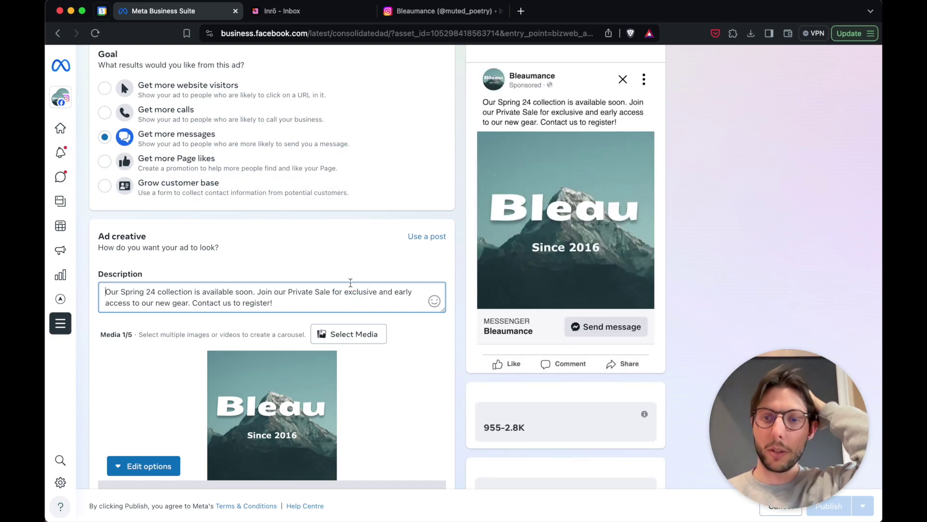
left_click(329, 292)
type("next weekend")
key("Down")
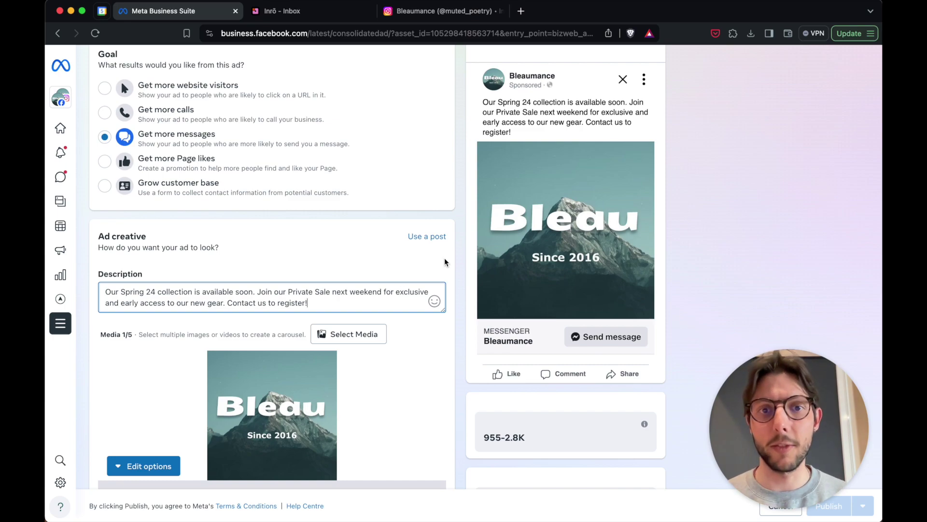
Step: Exclude Messenger from the ad's messaging apps, leaving Instagram as the only selected app
scroll(445, 262, "down", 3)
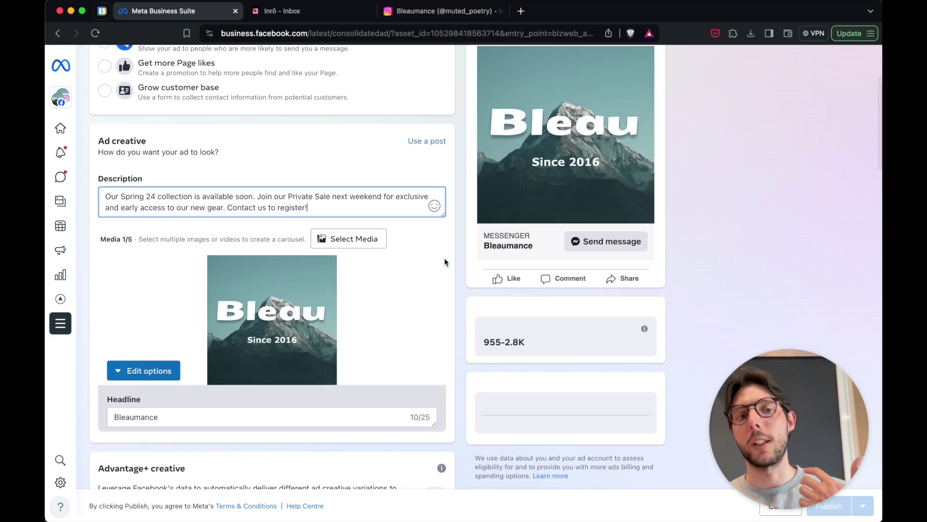
scroll(444, 262, "down", 10)
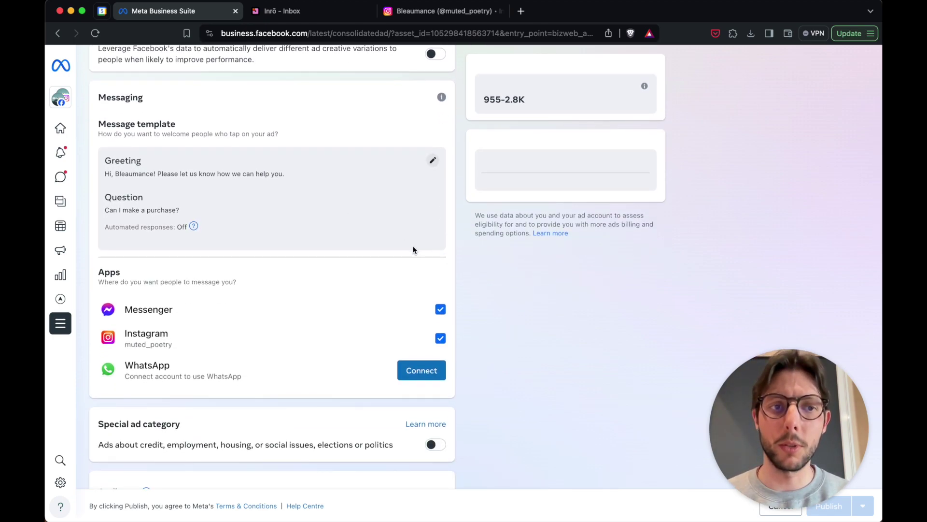
left_click(440, 310)
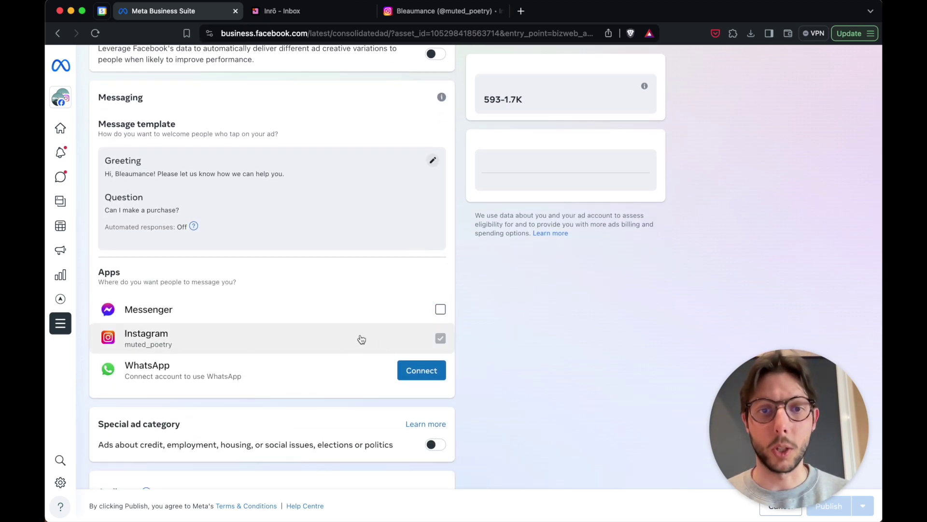
Step: Change the welcome message's starter question to "I want to join the private sale", copy that text and save the message
left_click(431, 160)
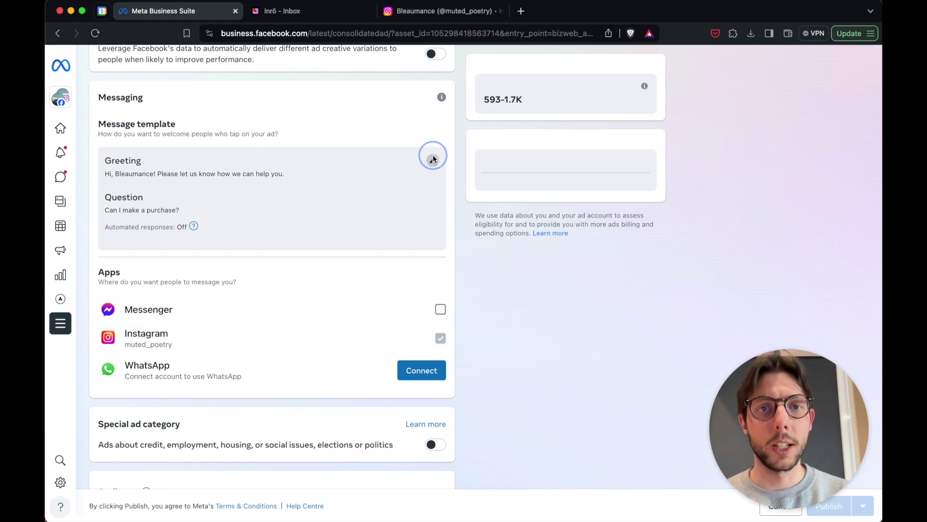
left_click_drag(234, 274, 142, 277)
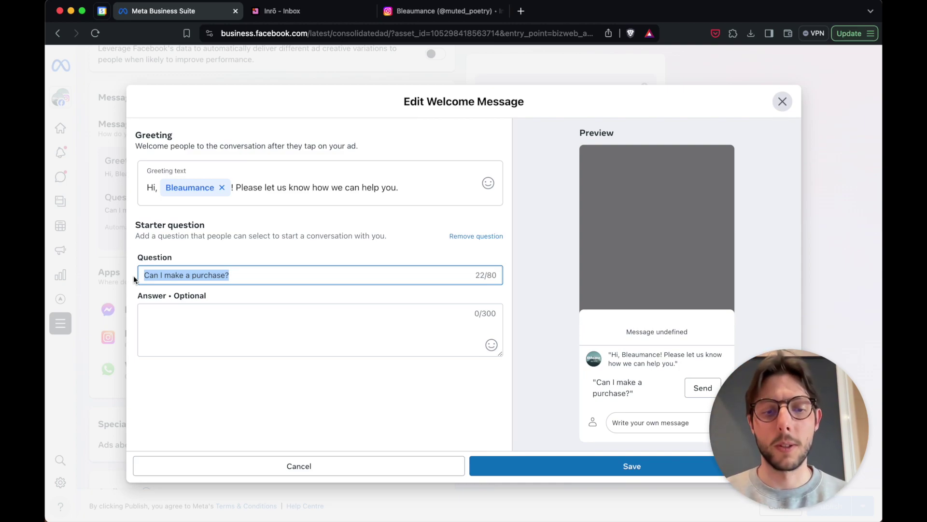
type("I want to ")
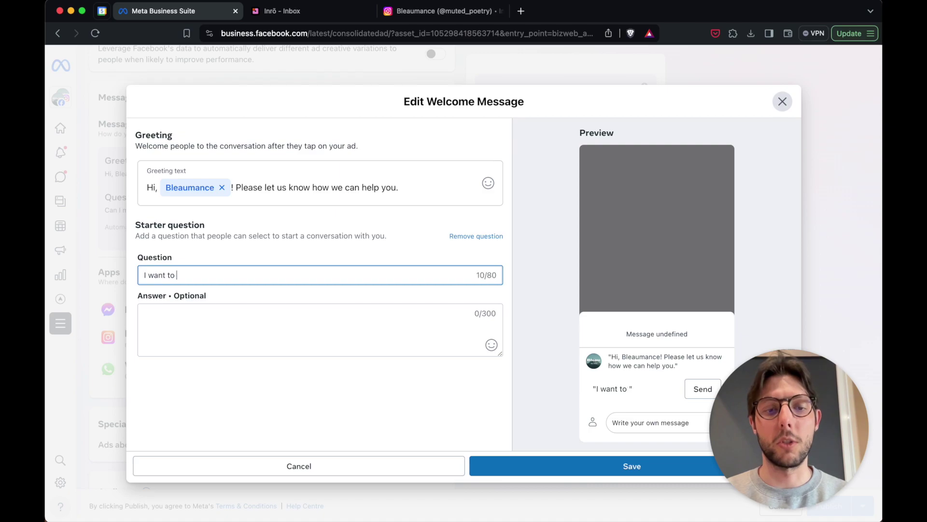
type("join the ")
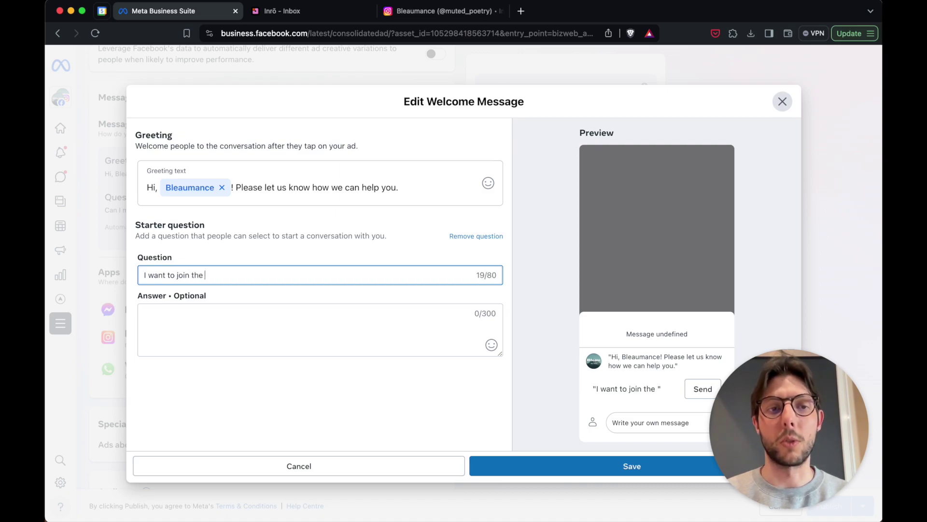
type("private sale")
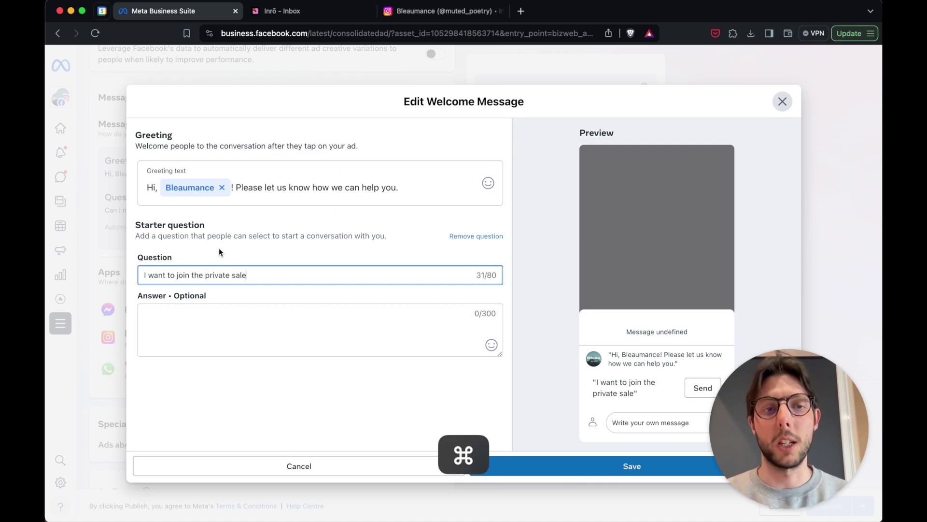
key("super+a")
key("super+c")
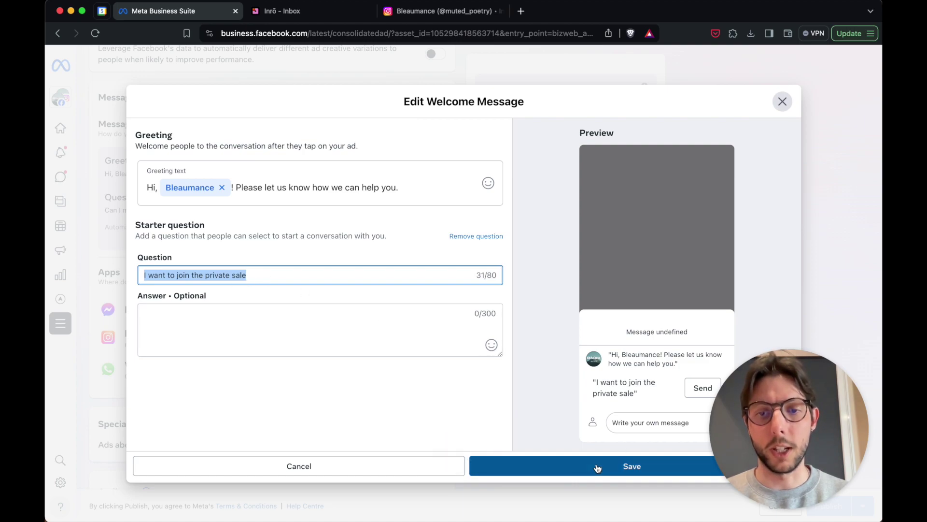
left_click(626, 464)
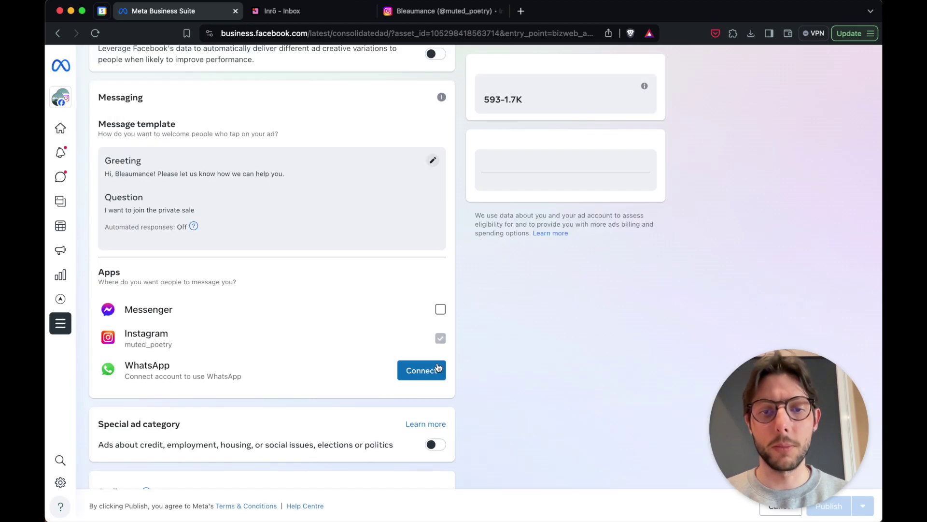
Step: Switch to Inrō and open the list of conversion links in its automation section
left_click(323, 15)
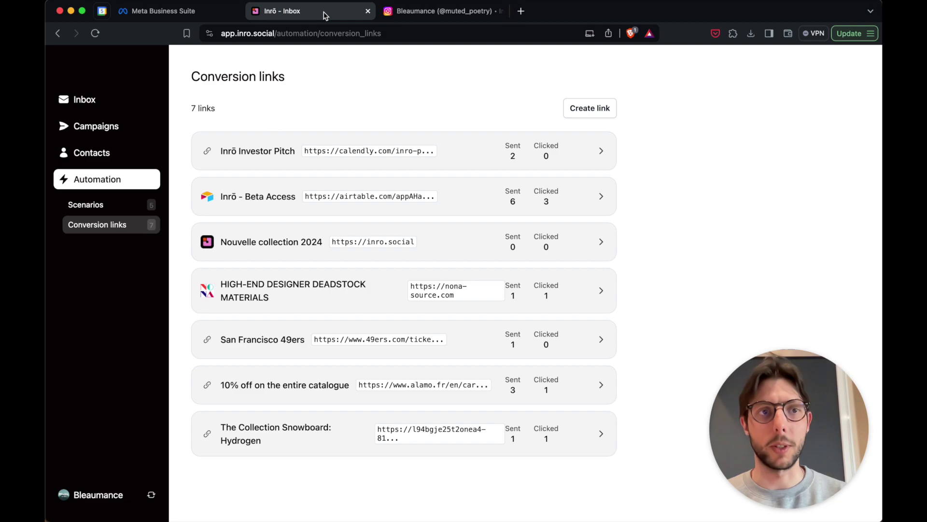
left_click(104, 103)
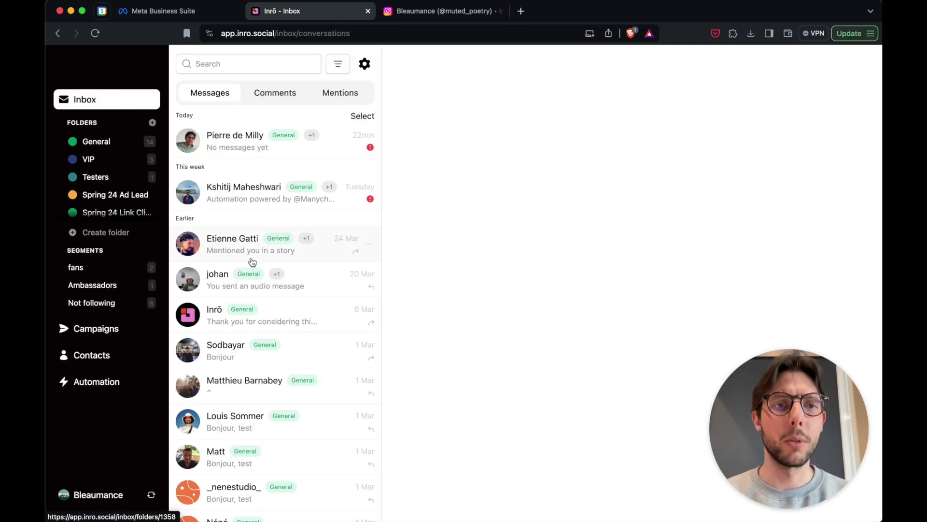
left_click(106, 382)
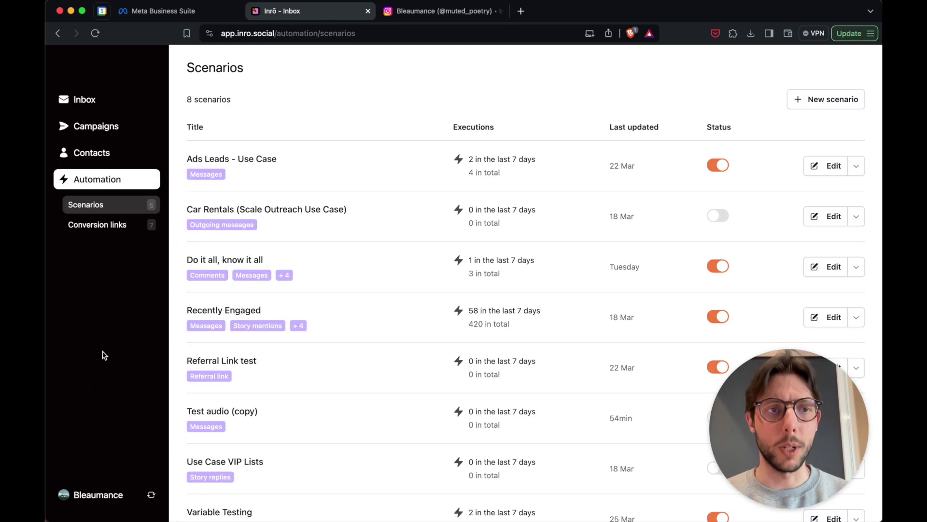
left_click(106, 234)
left_click(592, 109)
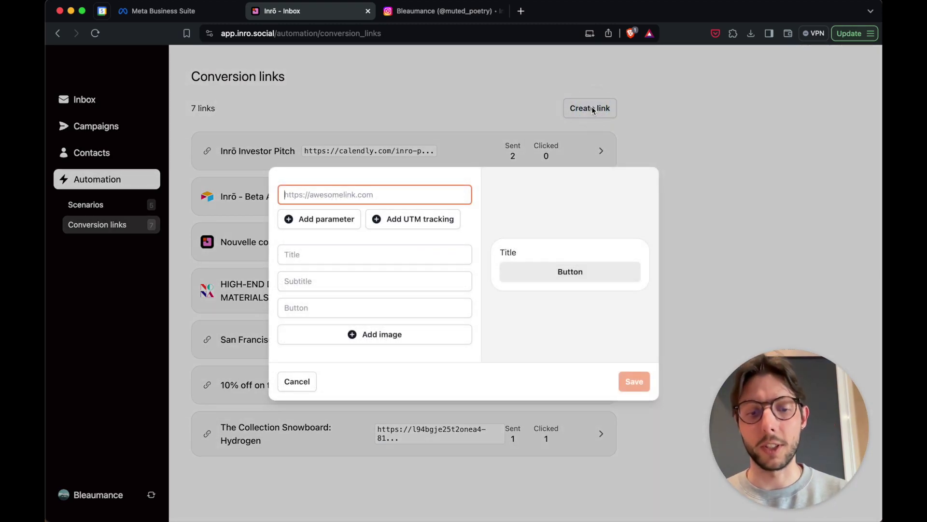
key("super+shift+v")
key("Right")
key("Right")
key("Return")
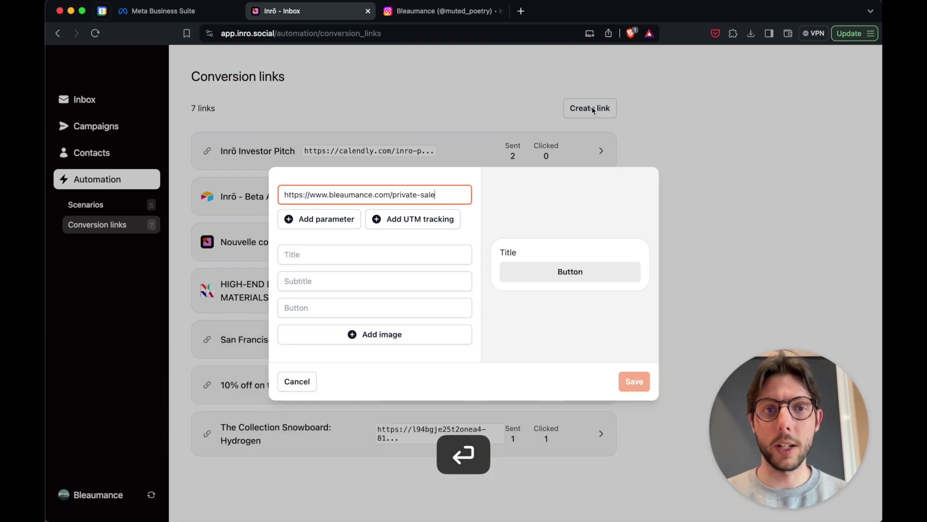
left_click(423, 218)
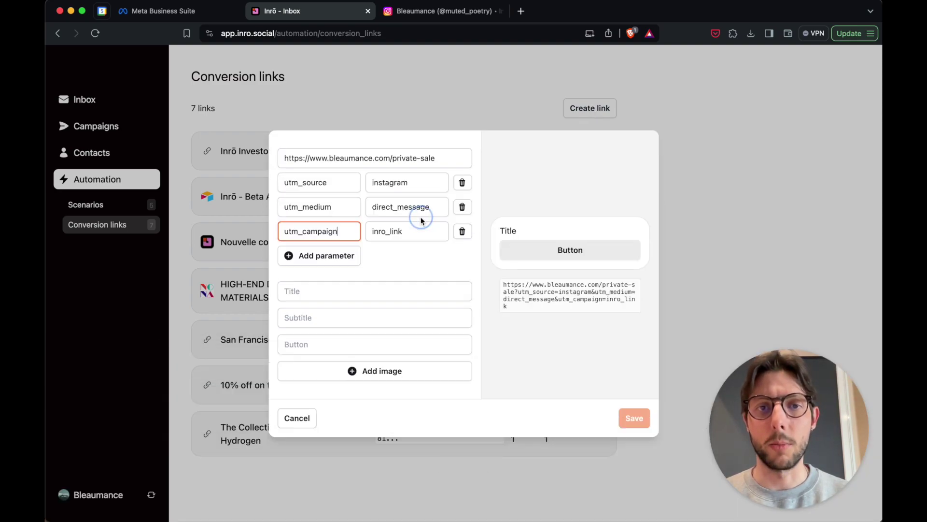
left_click(421, 266)
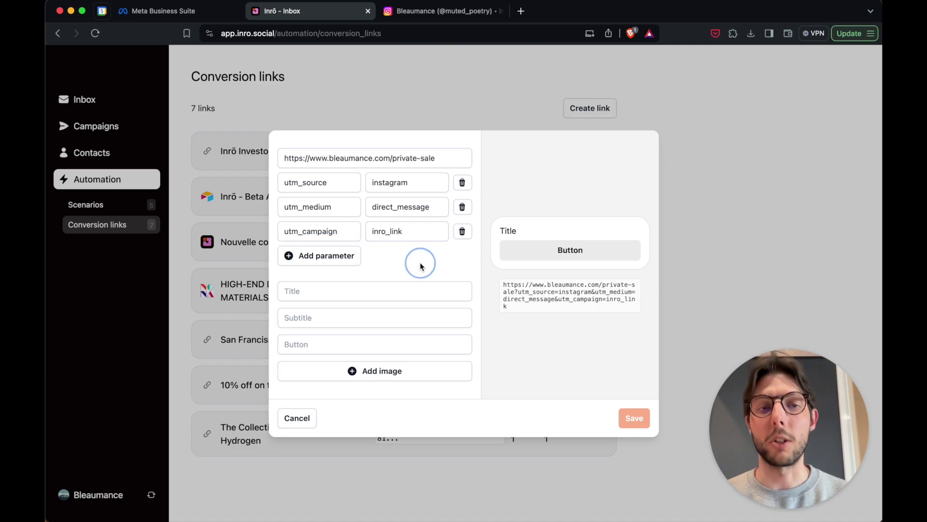
Step: Title the link "Spring 24 Private Sale" with the subtitle "Get early access and exclusive prices to our Spring 24 collection!"
left_click(390, 288)
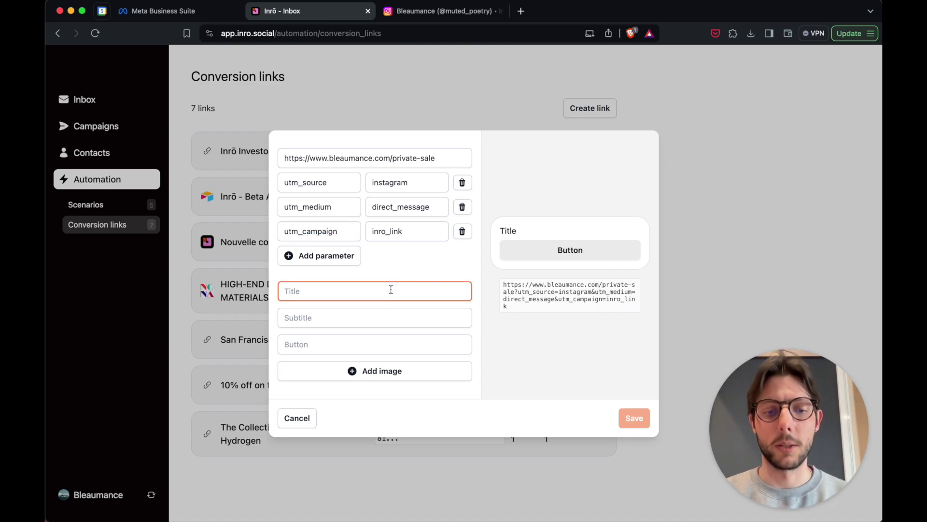
type("Spring 24")
type(" Pria")
type("ate Sale")
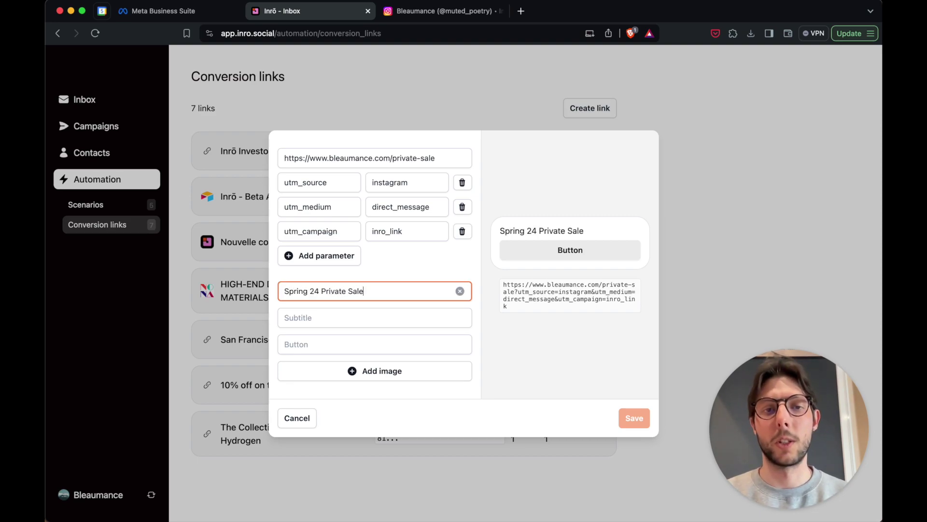
key("Tab")
left_click(366, 318)
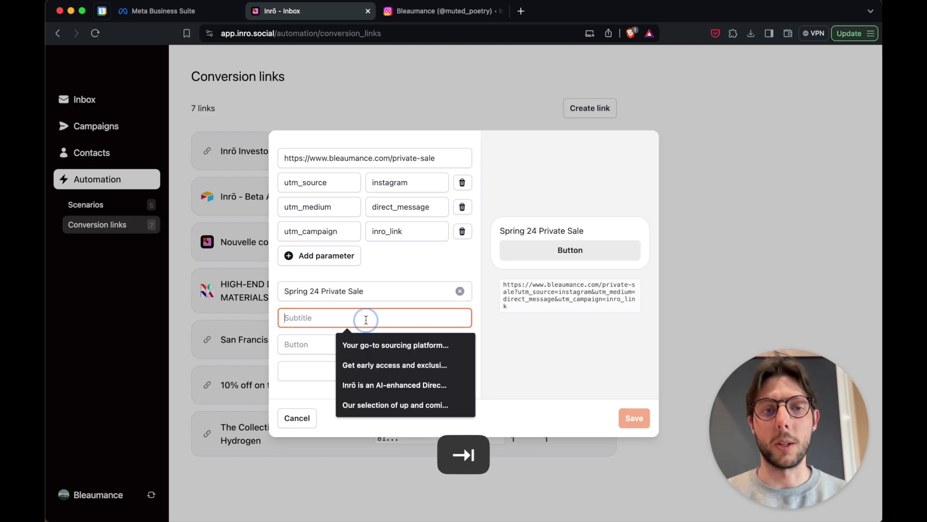
left_click(384, 366)
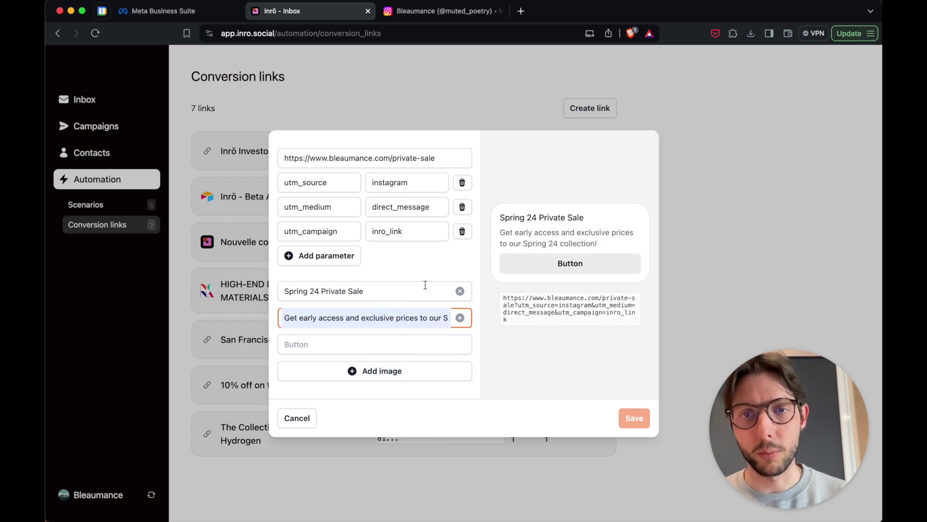
Step: Set the link's button text to "Access the sale", add the image bleaumance_private_sale.jpg and save the conversion link
left_click(389, 349)
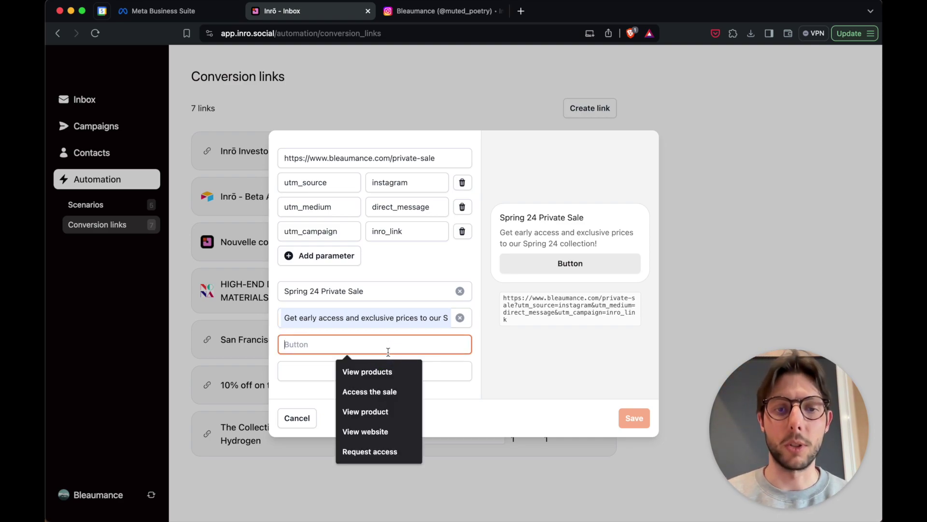
type("Acc")
left_click(386, 375)
left_click(414, 372)
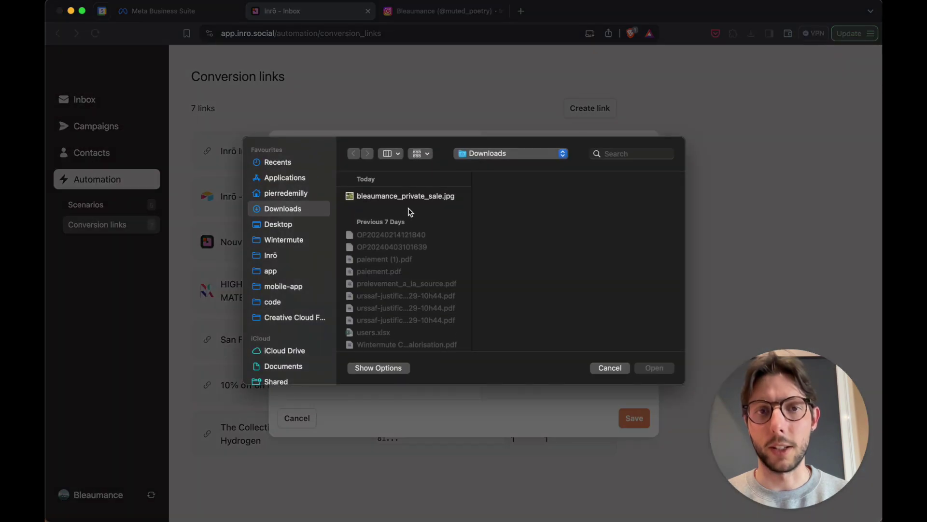
double_click(410, 196)
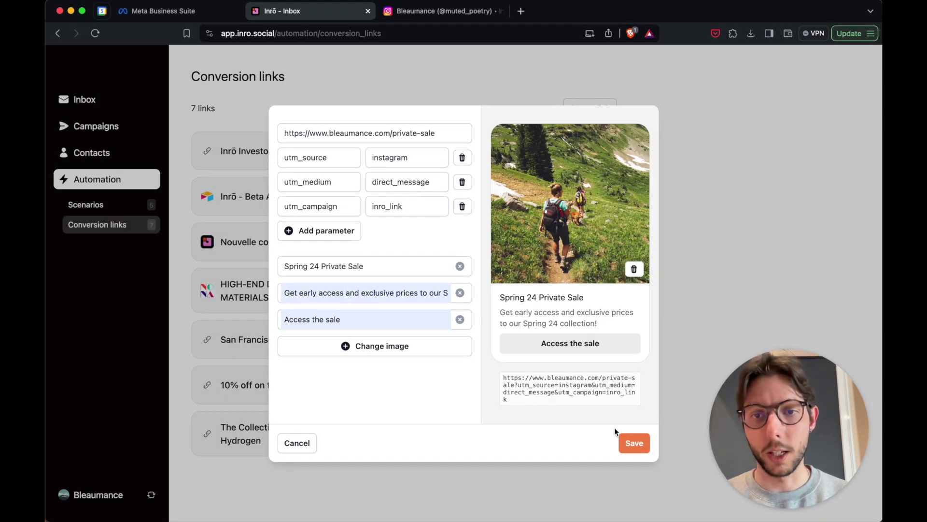
left_click(634, 443)
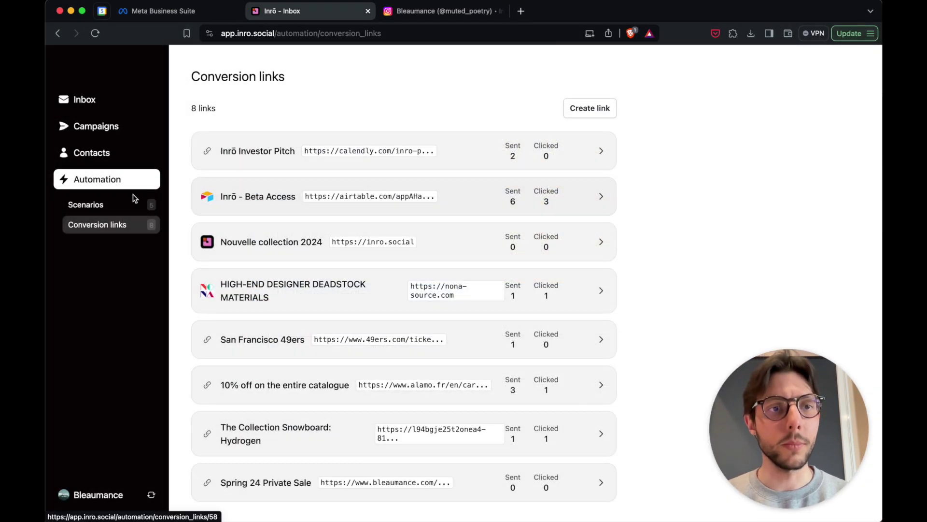
Step: Create a new automation scenario titled "Spring 24 Ad Funnel"
left_click(110, 205)
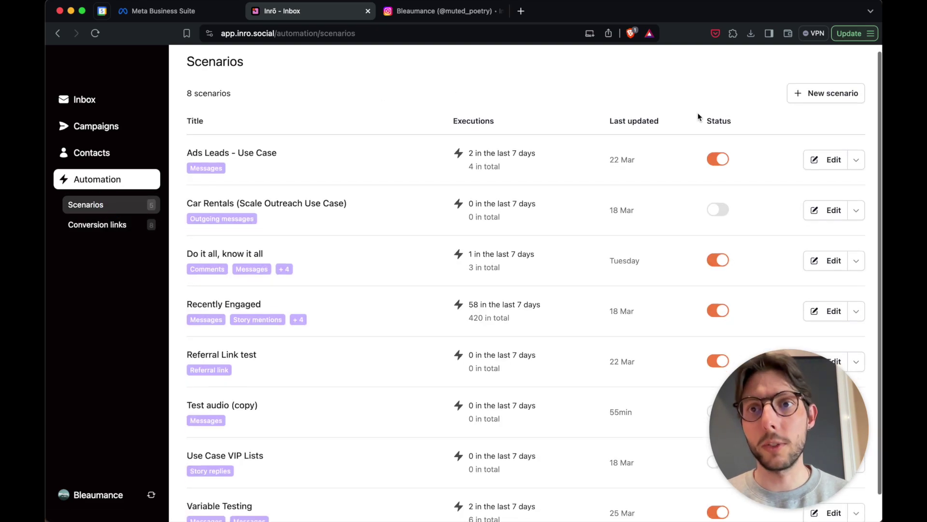
left_click(831, 103)
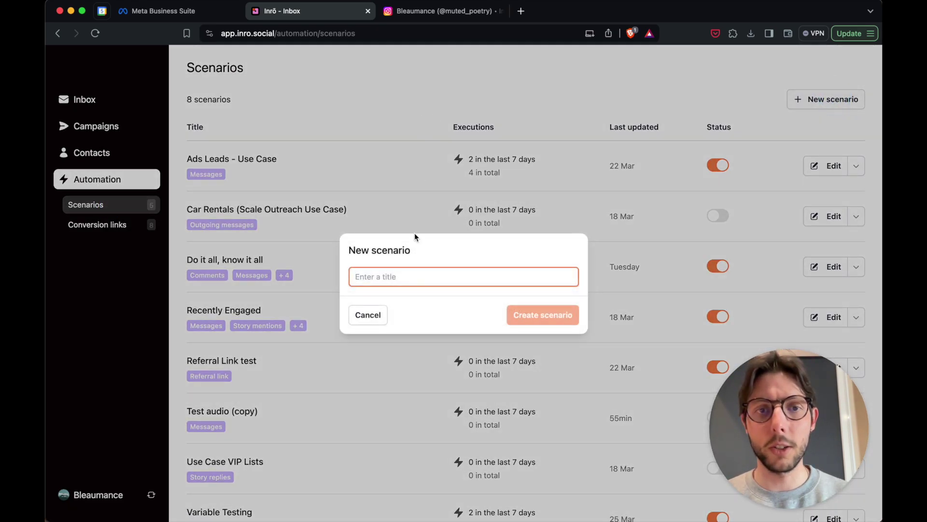
type("Spr")
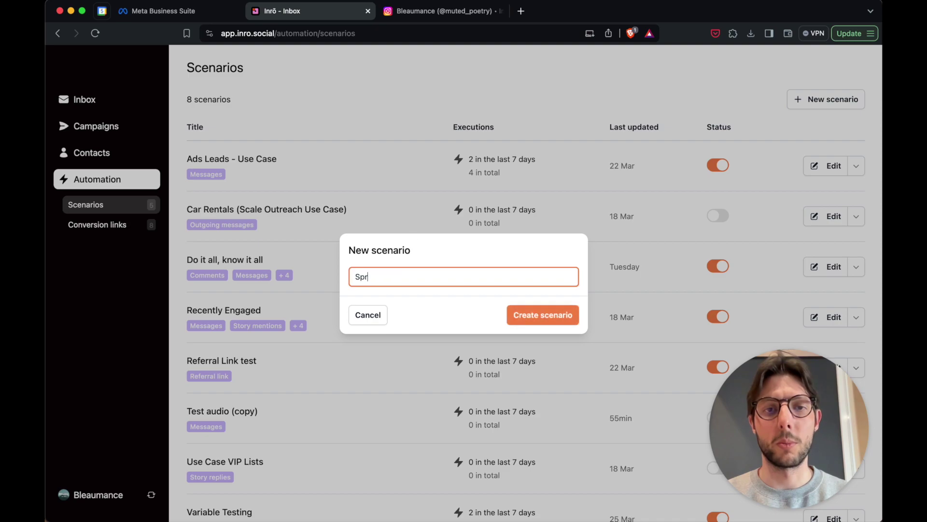
key("super+a")
key("Right")
type("ing 24")
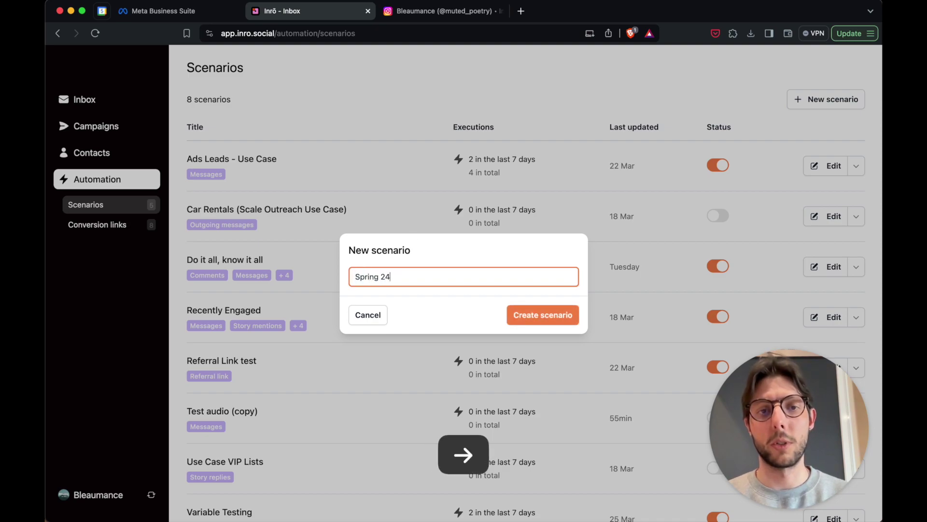
type(" Ad Funnel")
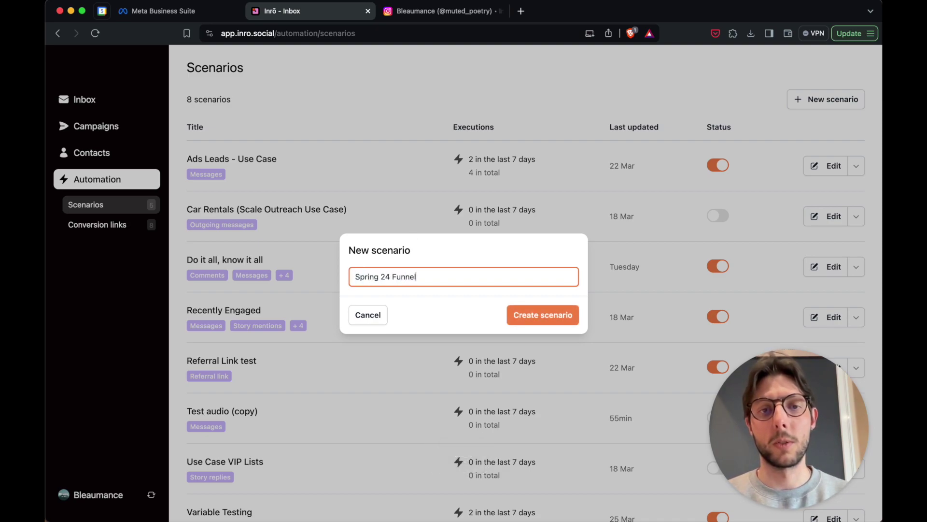
key("alt+Left")
type("Ad")
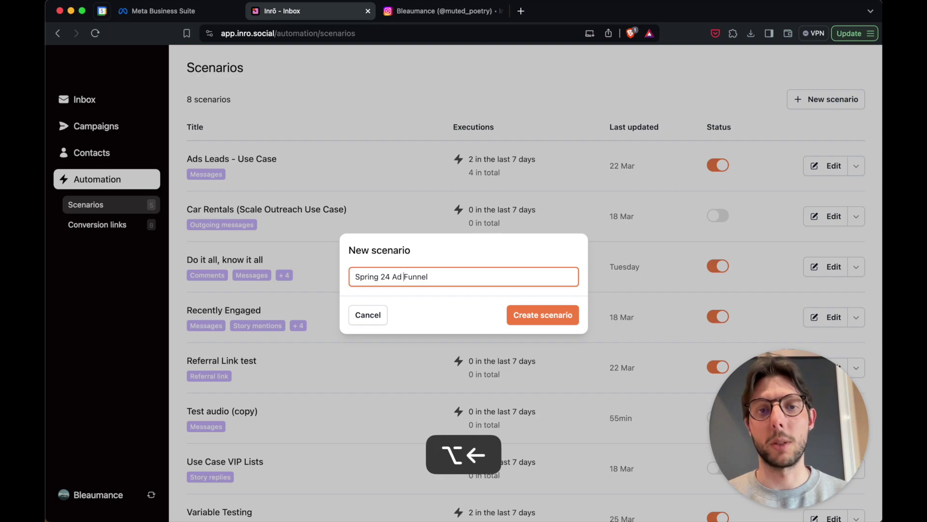
left_click(540, 319)
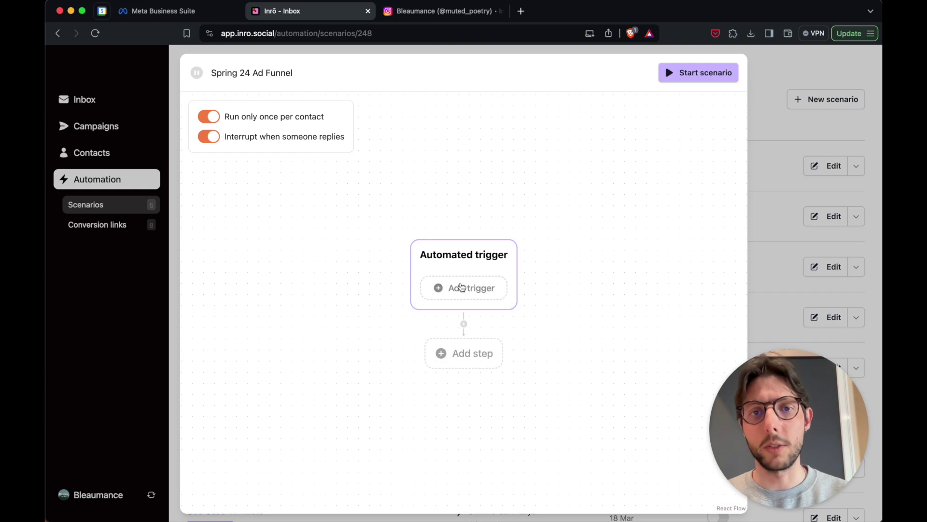
Step: Add a trigger for DMs containing a keyword and paste "I want to join the private sale" as the keyword
left_click(461, 288)
left_click(387, 167)
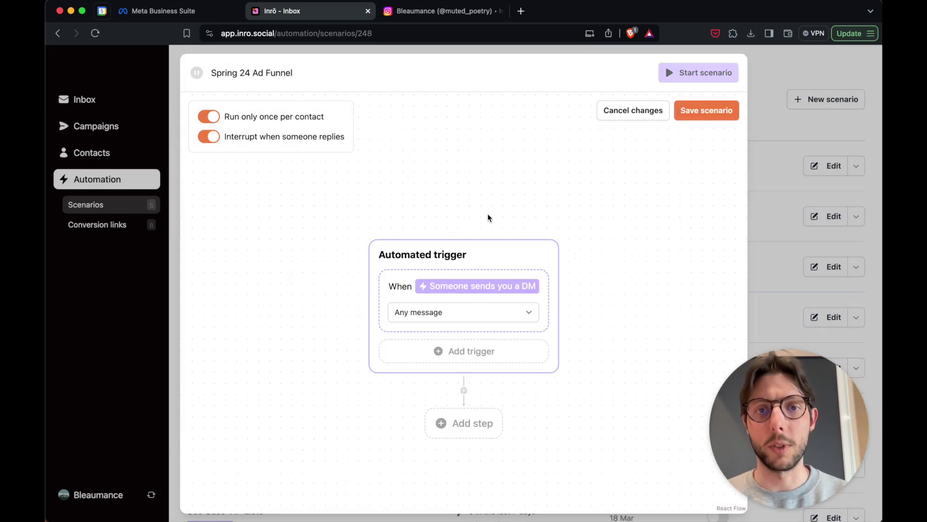
left_click(480, 261)
left_click(480, 271)
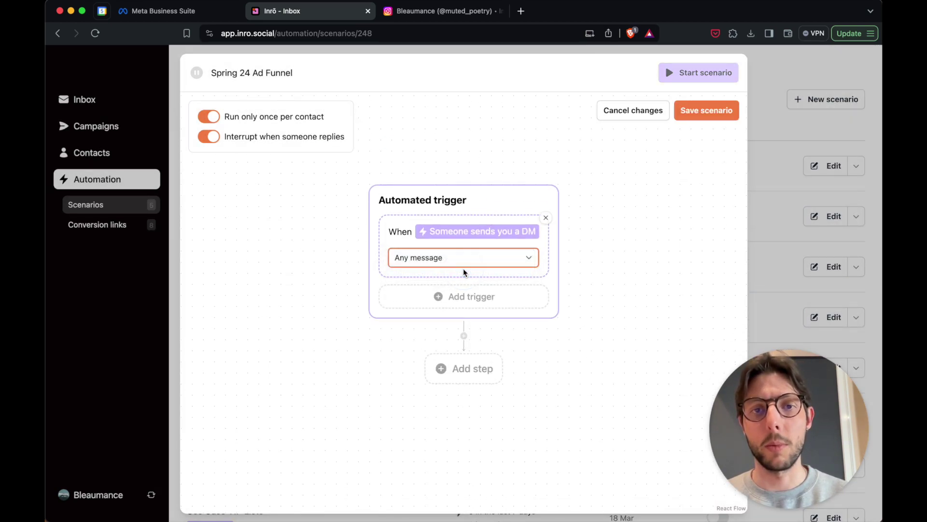
key("shift+super+v")
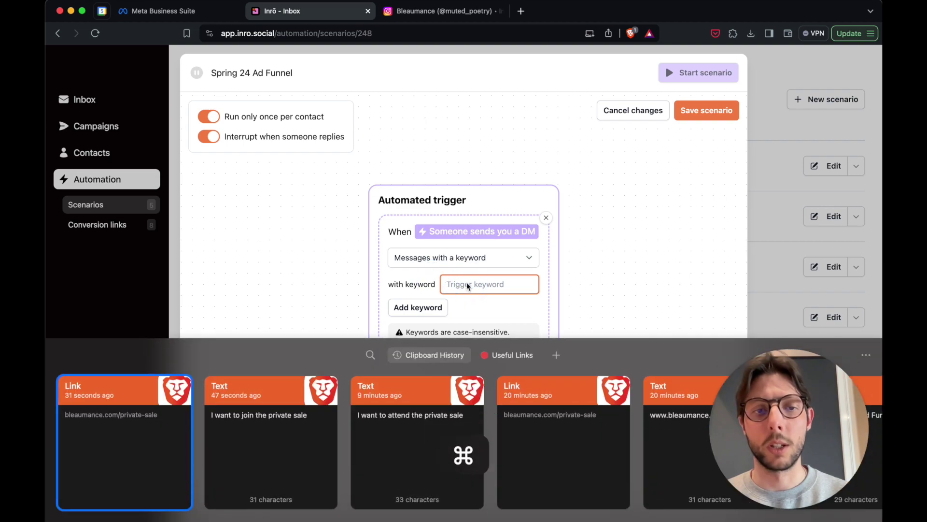
double_click(278, 422)
key("super+Left")
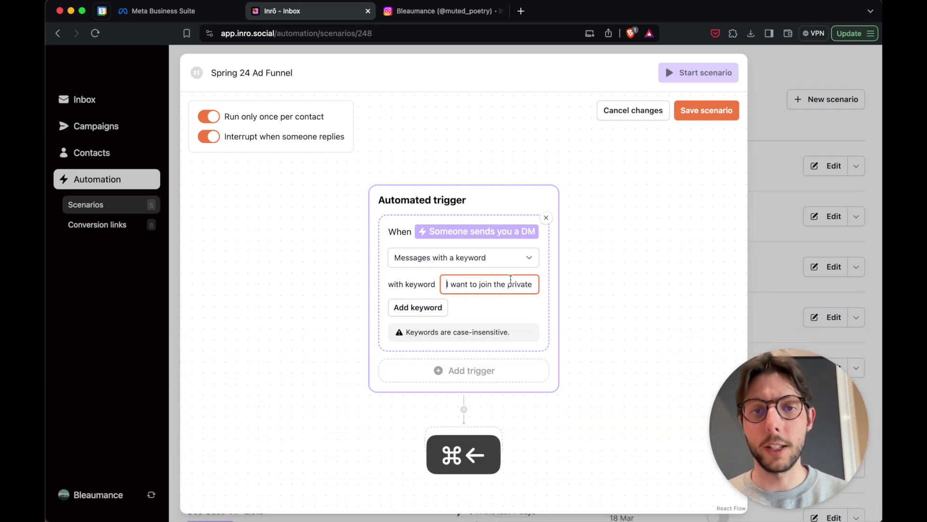
Step: Check the ad's text in Meta Business Suite against the trigger keyword and return to the Inrō scenario
left_click(202, 13)
left_click_drag(201, 211, 101, 210)
key("super+c")
left_click(282, 11)
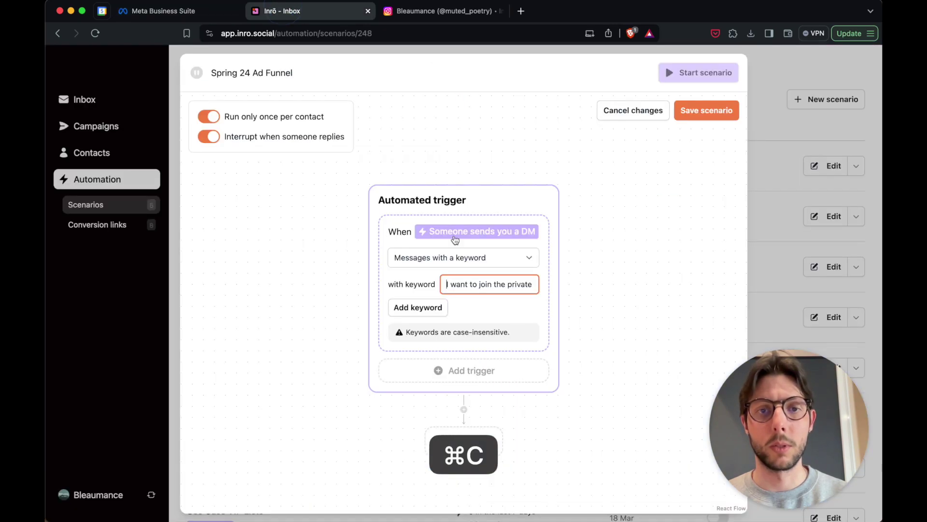
left_click(590, 283)
Step: Add a scenario step after the trigger that adds the contact to the "Spring 24 Ad Lead" folder
scroll(590, 284, "down", 1)
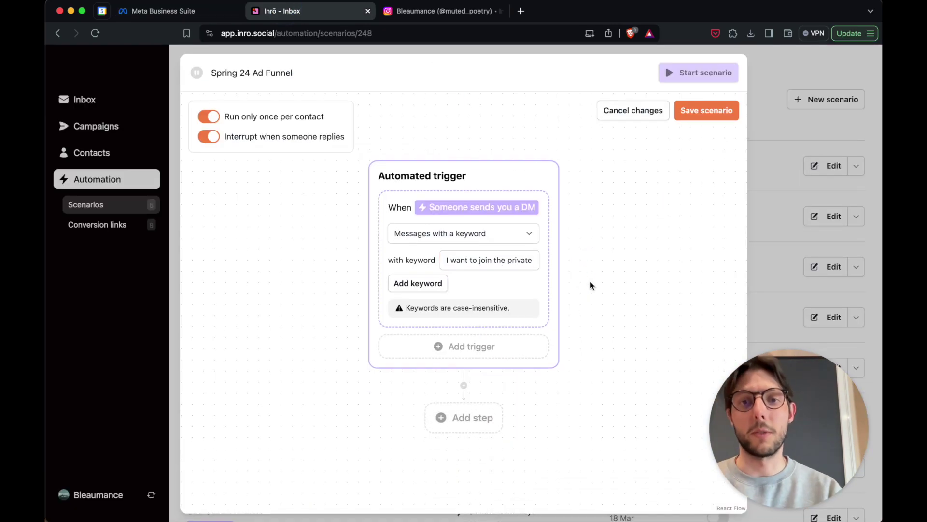
scroll(591, 285, "down", 3)
scroll(590, 286, "down", 2)
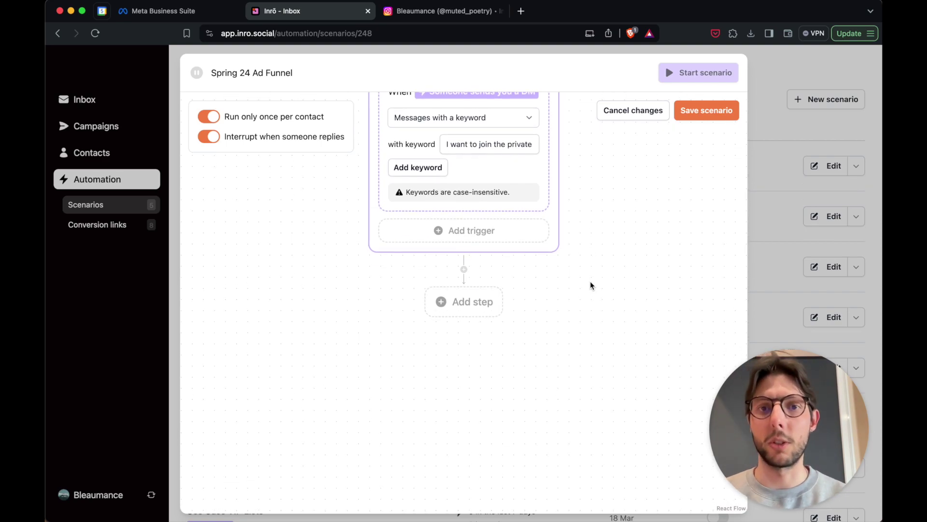
scroll(531, 286, "down", 2)
left_click(472, 269)
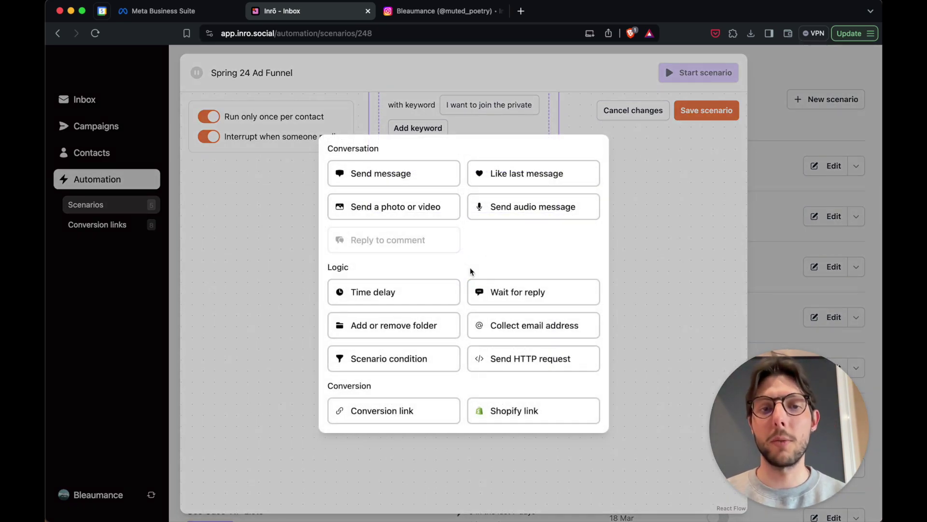
left_click(386, 330)
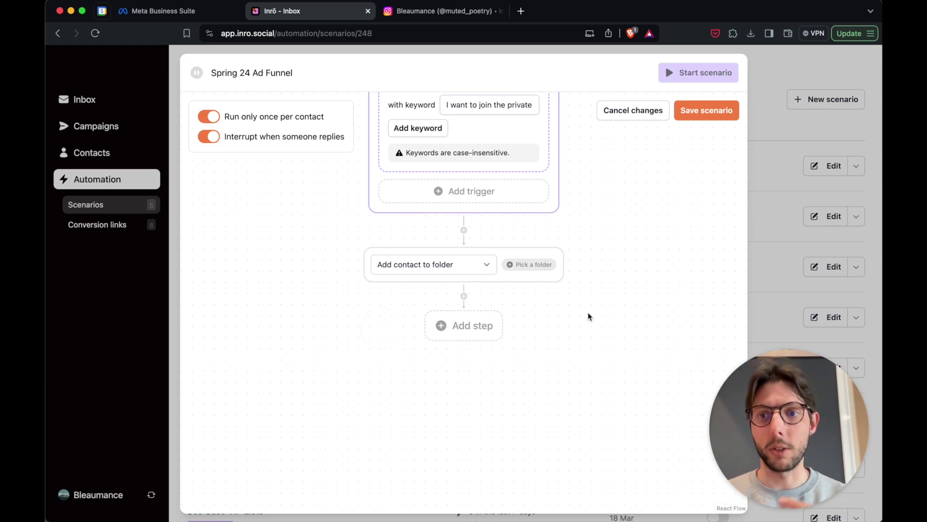
left_click(521, 265)
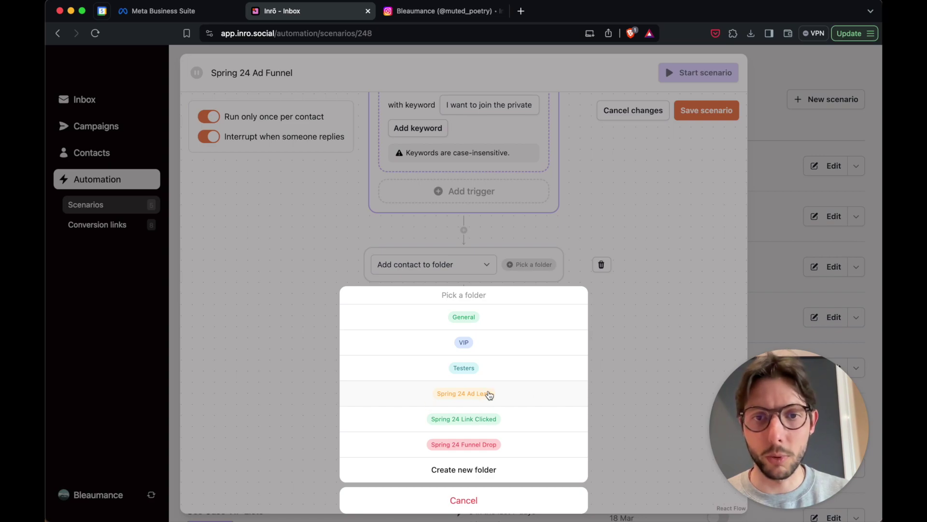
left_click(519, 393)
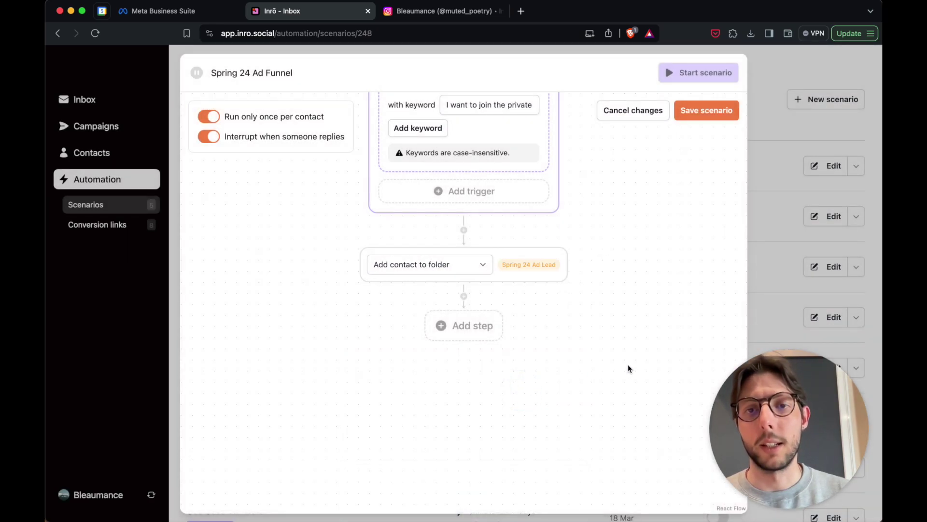
Step: Add a step that likes the contact's last message after the folder step
scroll(577, 332, "down", 2)
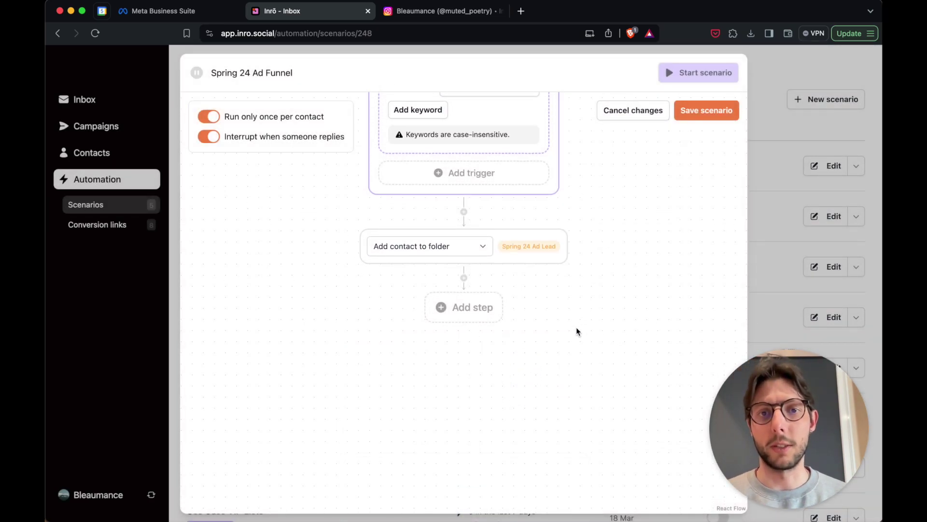
scroll(577, 330, "down", 5)
left_click(472, 266)
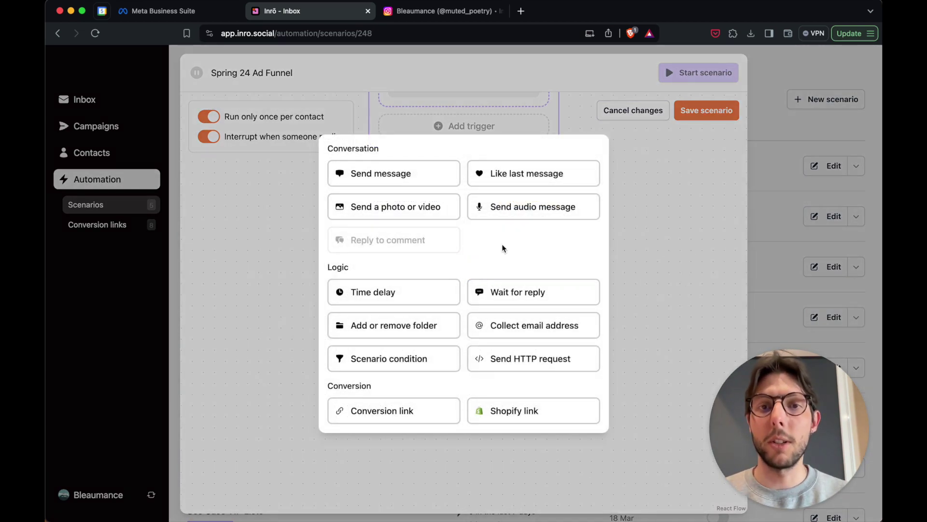
left_click(520, 177)
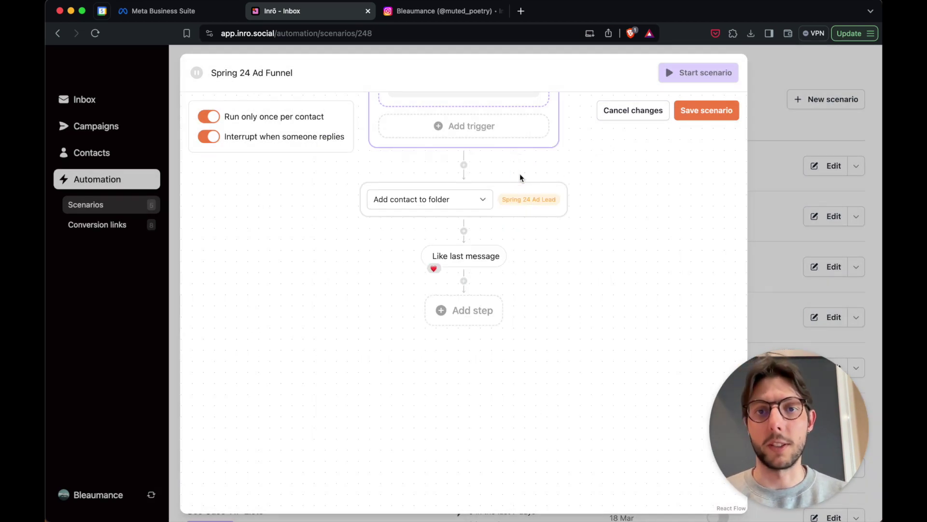
Step: Add a message step reading "Hi, thanks for contacting us! Here is the link to the Private Sale!"
scroll(592, 256, "down", 7)
left_click(473, 237)
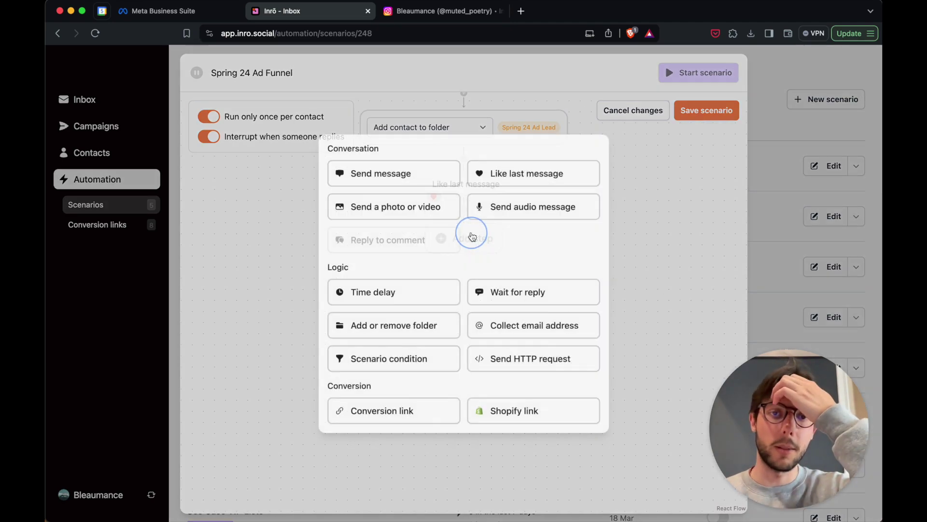
left_click(403, 178)
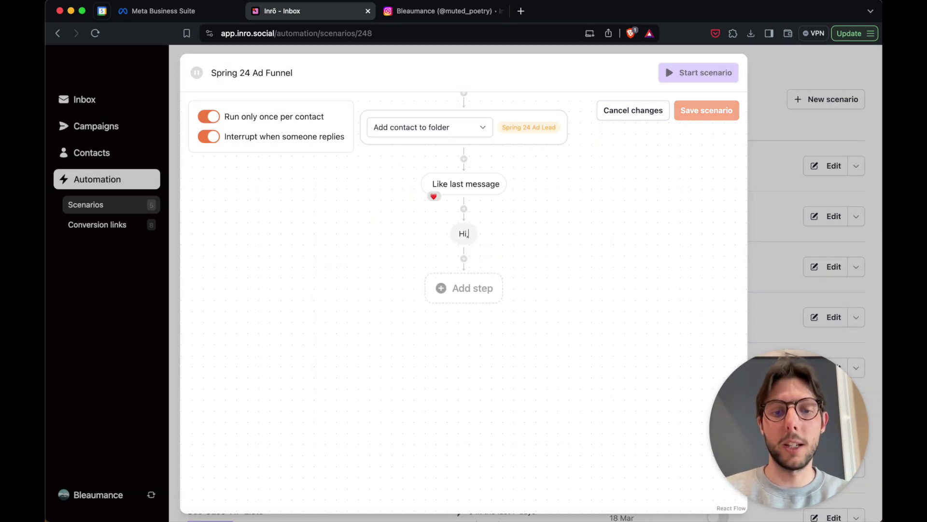
type("s for contacing u")
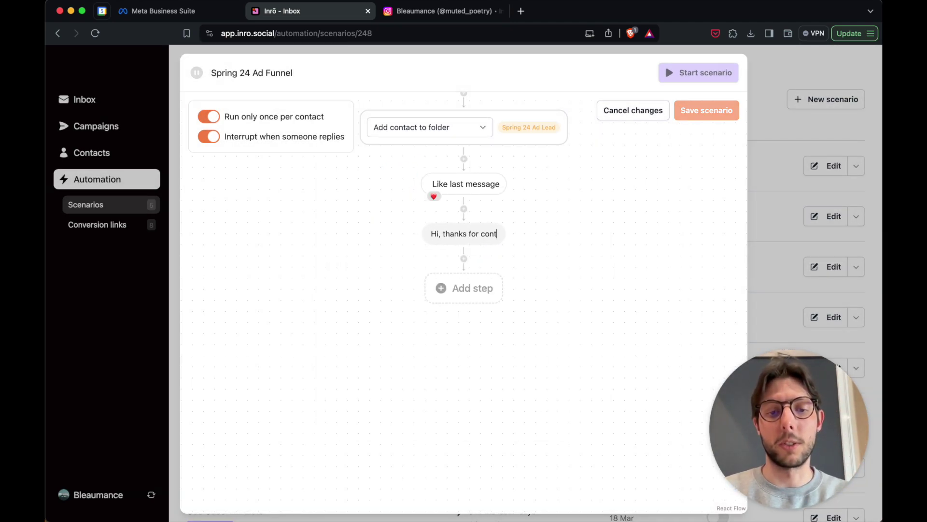
key("BackSpace")
key("BackSpace")
key("BackSpace")
key("BackSpace")
key("BackSpace")
type("ti")
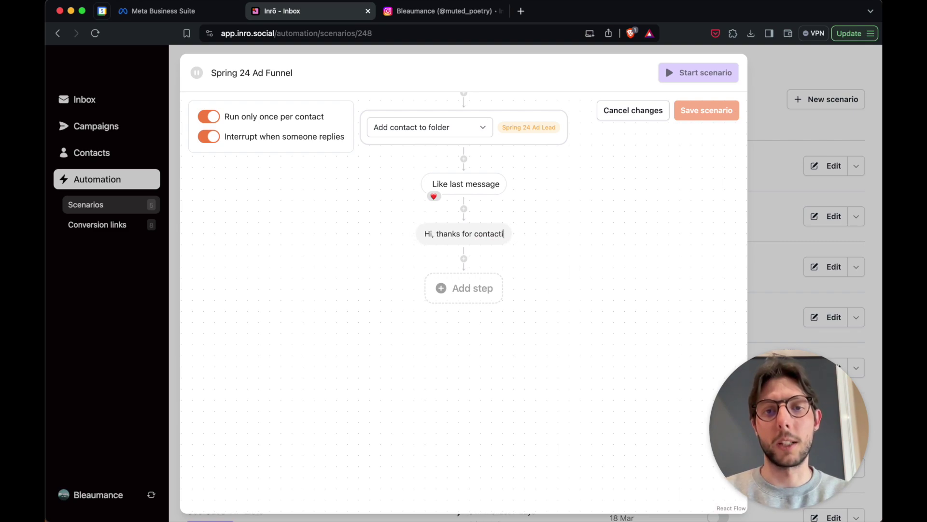
type("ng us! ")
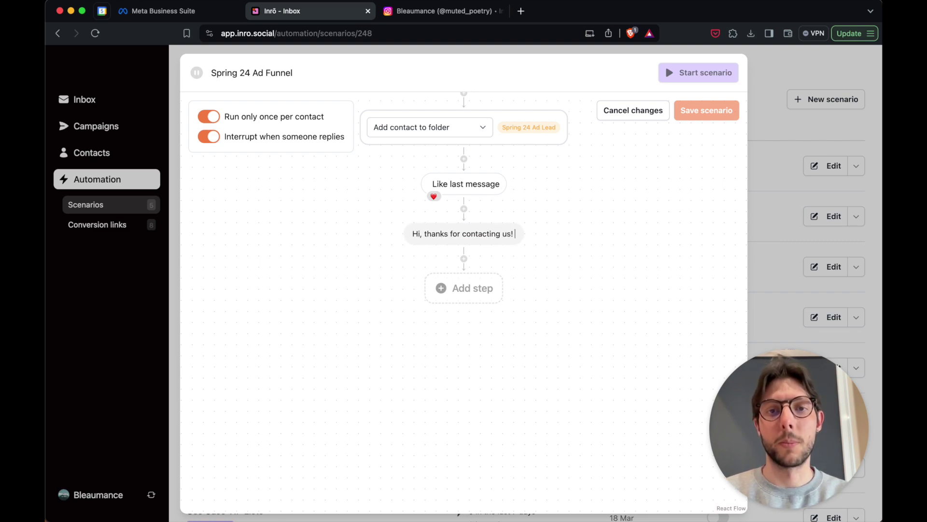
type("Here is the link ")
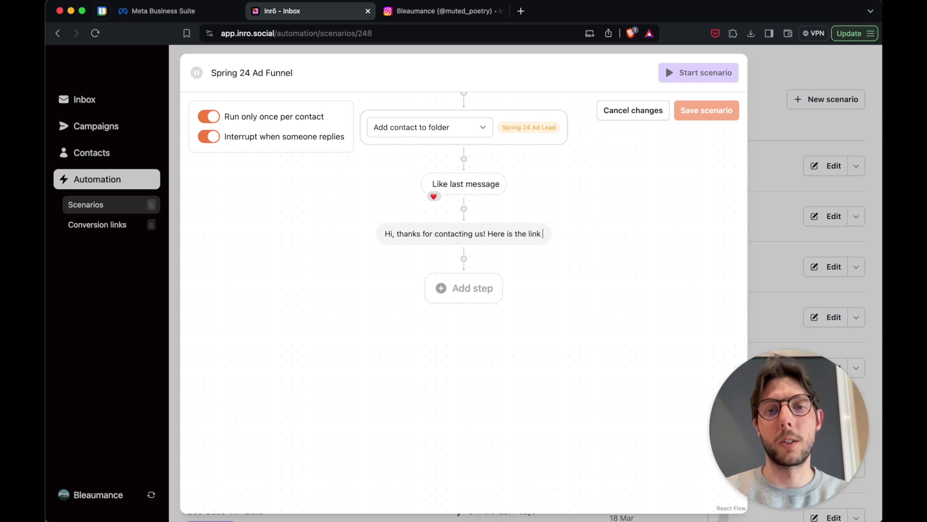
type("to the Private")
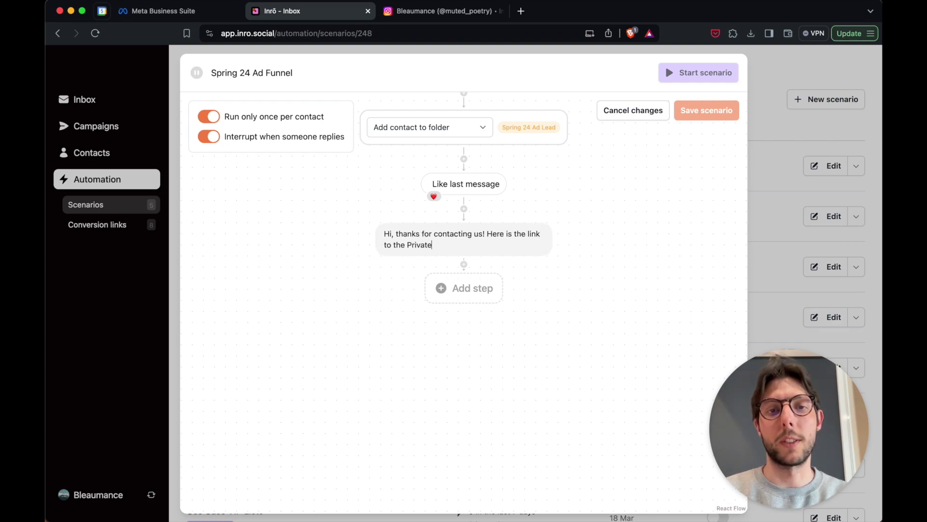
type(" Sale!")
left_click(590, 322)
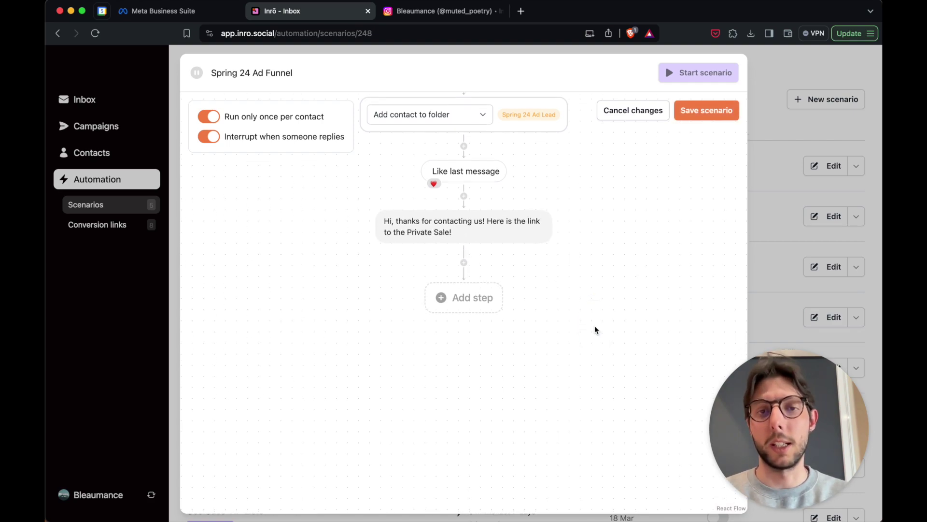
Step: Add a conversion link step after the message and choose the "Spring 24 Private Sale" link
left_click(467, 275)
left_click(427, 400)
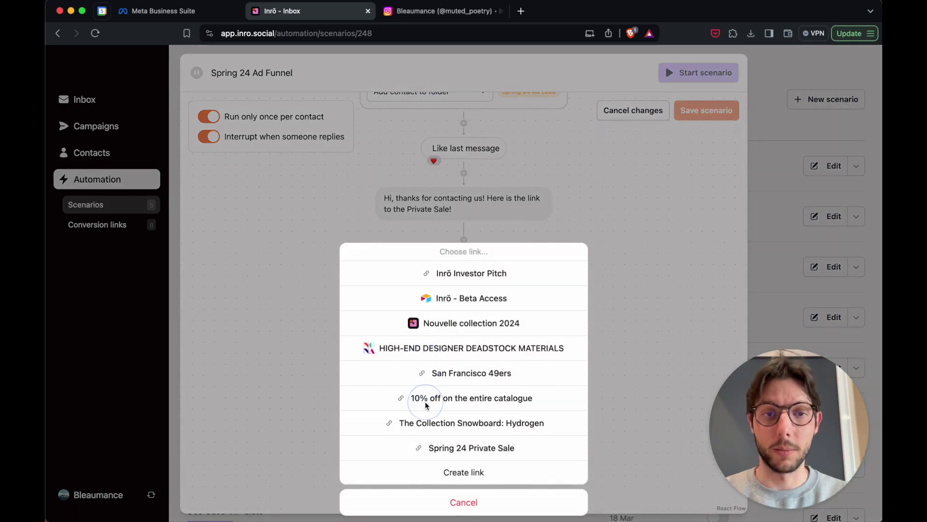
left_click(552, 450)
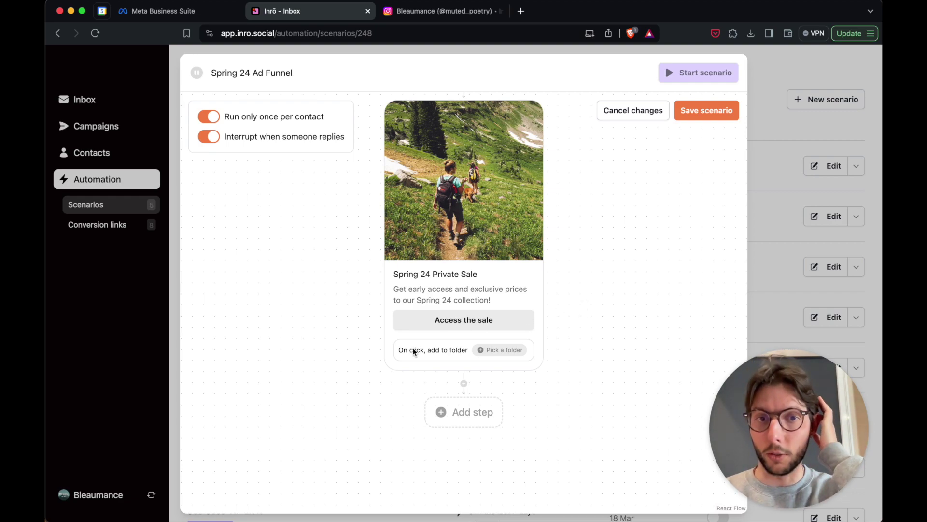
Step: Set the link's on-click folder to "Spring 24 Link Clicked", and save and start the scenario
left_click(497, 350)
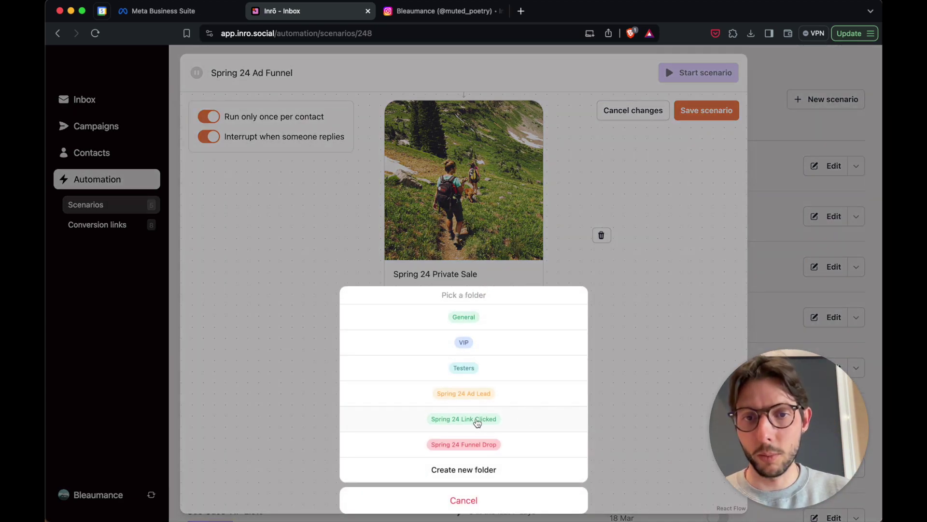
left_click(515, 421)
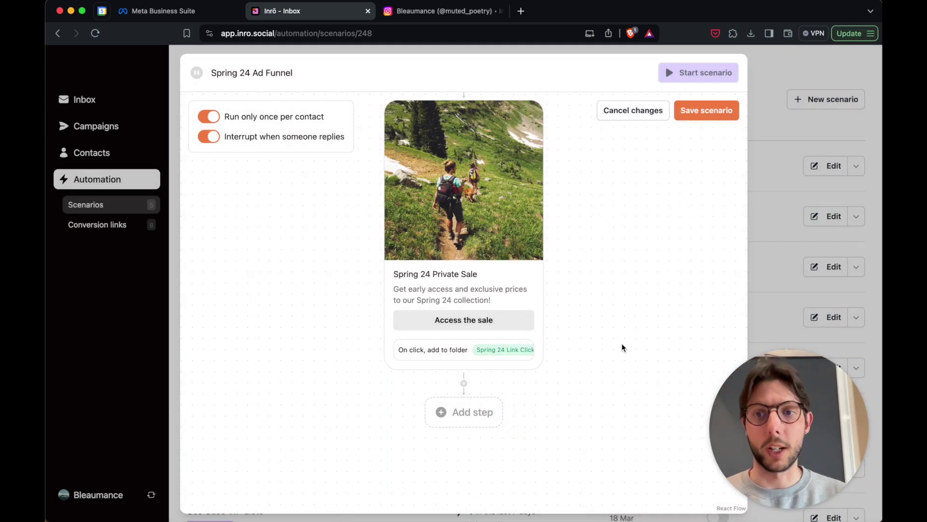
left_click(729, 111)
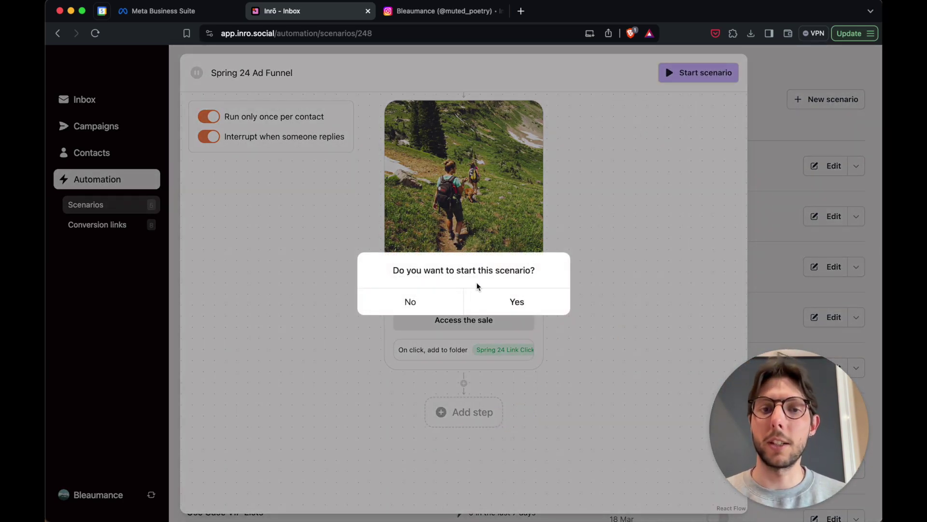
left_click(503, 304)
left_click(630, 266)
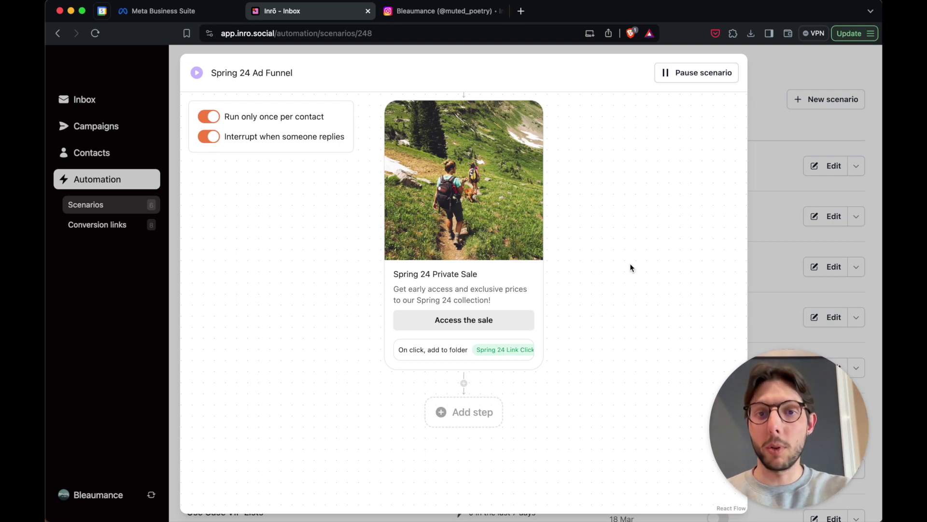
Step: Add a time delay of 1 day after the Spring 24 Private Sale link step
scroll(630, 264, "down", 5)
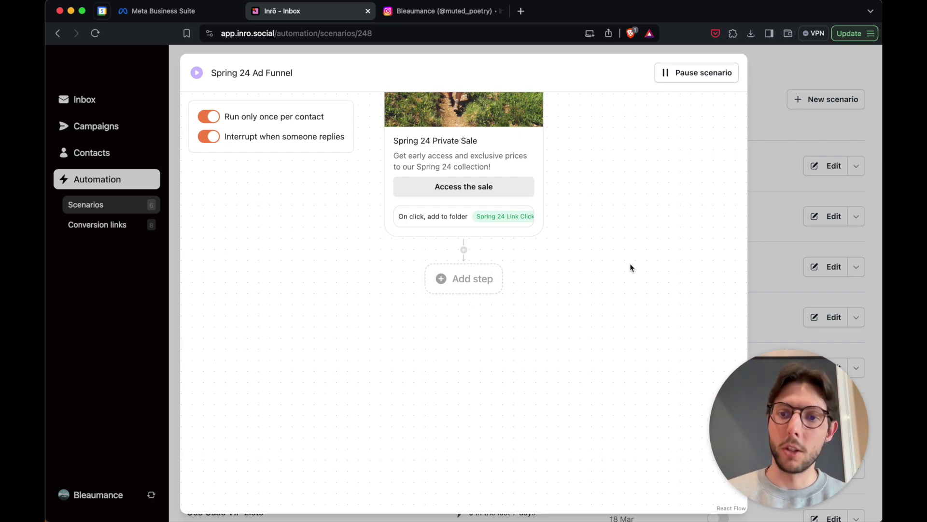
scroll(630, 268, "down", 1)
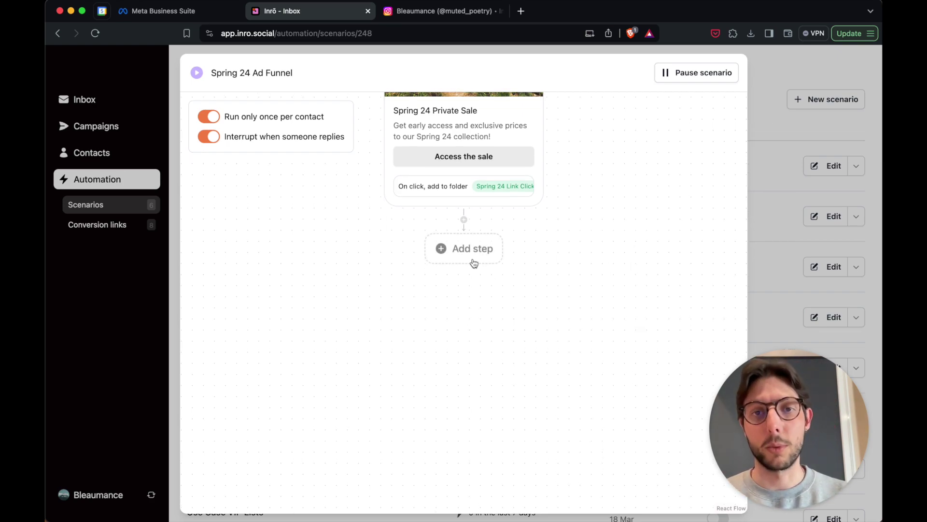
left_click(472, 255)
left_click(403, 290)
key("Tab")
key("space")
key("Down")
key("Down")
key("Down")
key("Return")
double_click(461, 257)
type("1")
Step: Add a scenario condition after the 1-day delay that stops the scenario if the last link was clicked
scroll(571, 296, "down", 3)
left_click(492, 259)
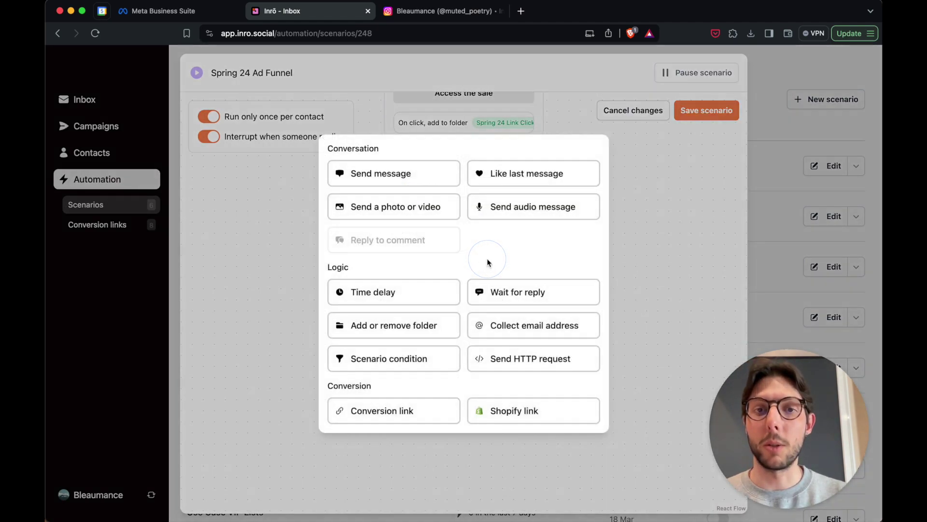
left_click(393, 358)
left_click(399, 279)
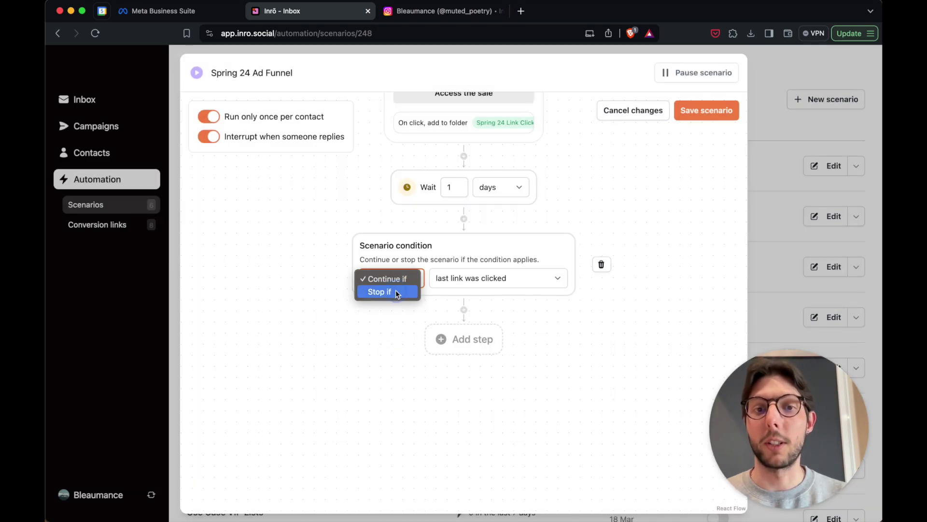
left_click(395, 290)
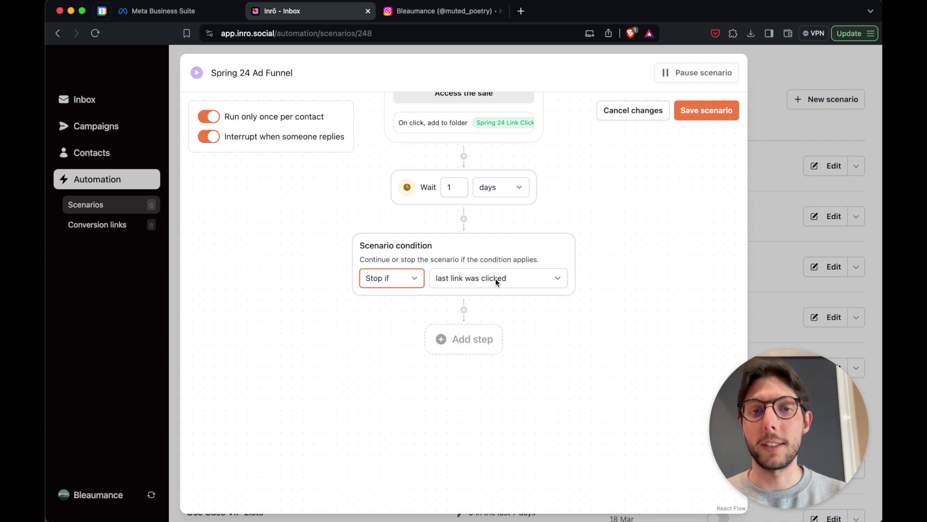
left_click(609, 268)
Step: Add a message step after the condition reading "We have limited places left for our Private Sale. Register now!"
scroll(611, 269, "down", 3)
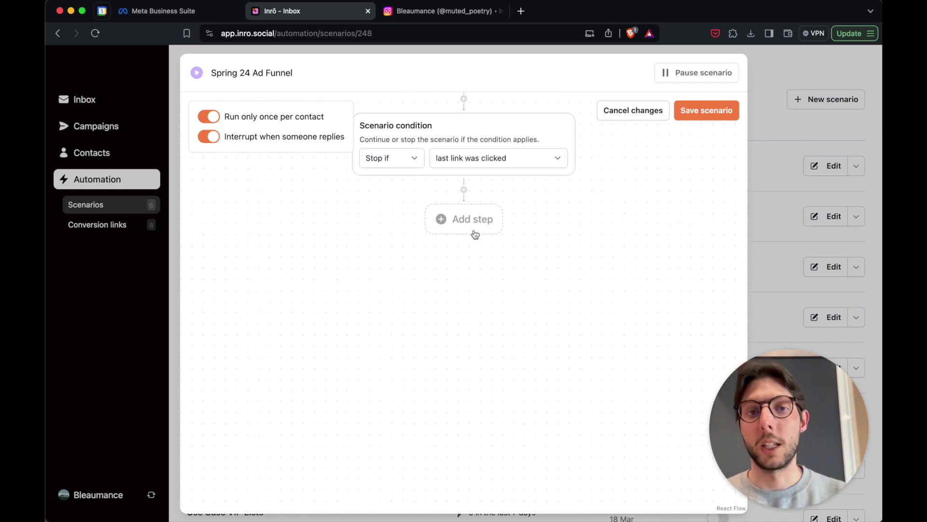
left_click(472, 228)
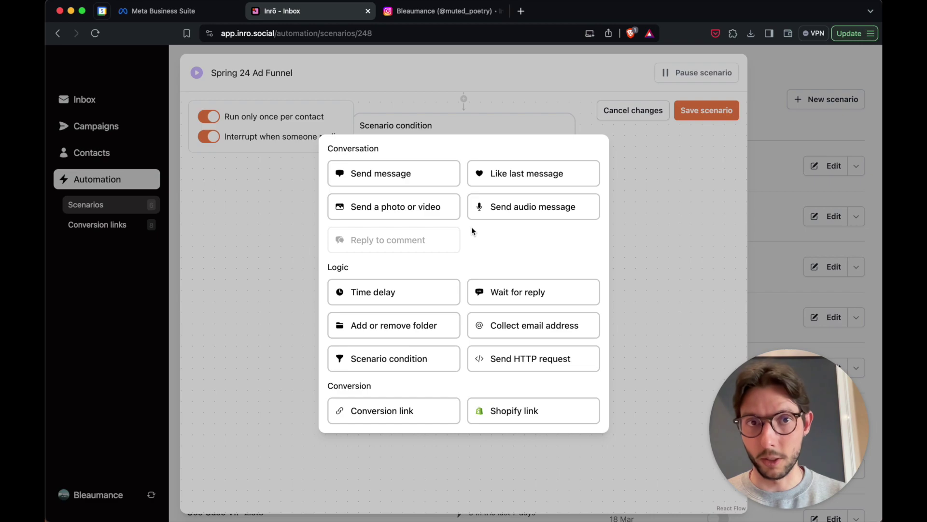
left_click(421, 174)
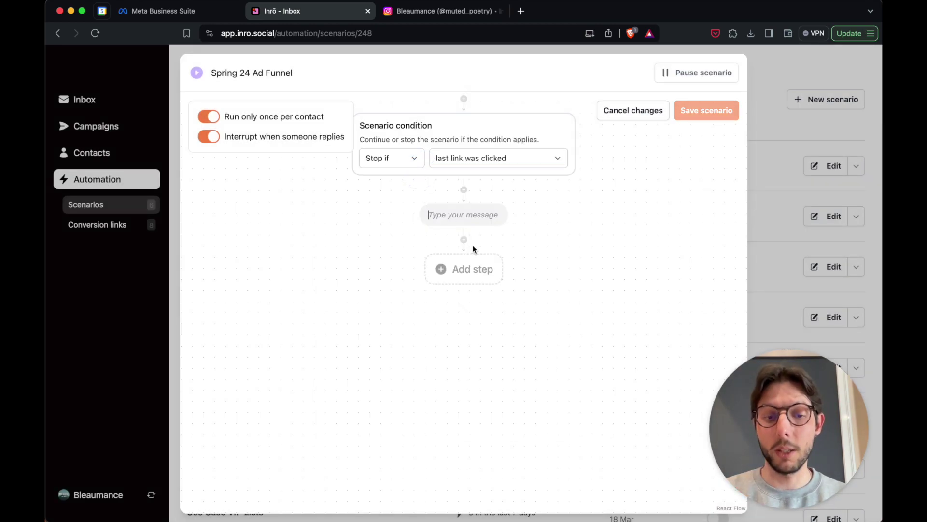
type("We have limited places ")
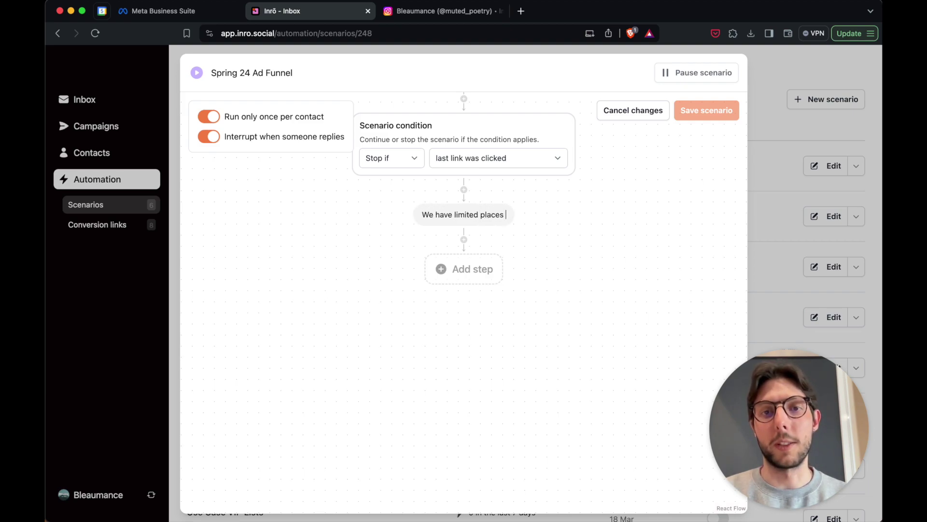
type("left for ou")
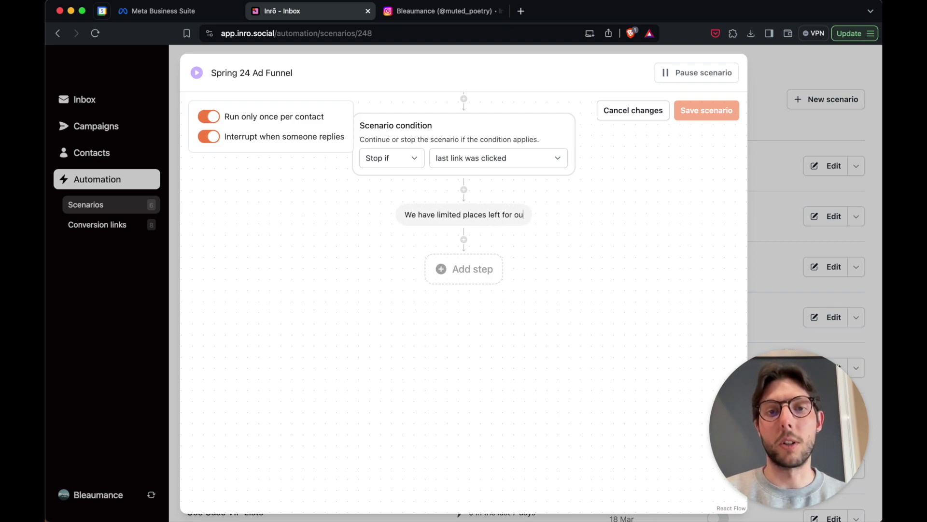
type("r Private Sale")
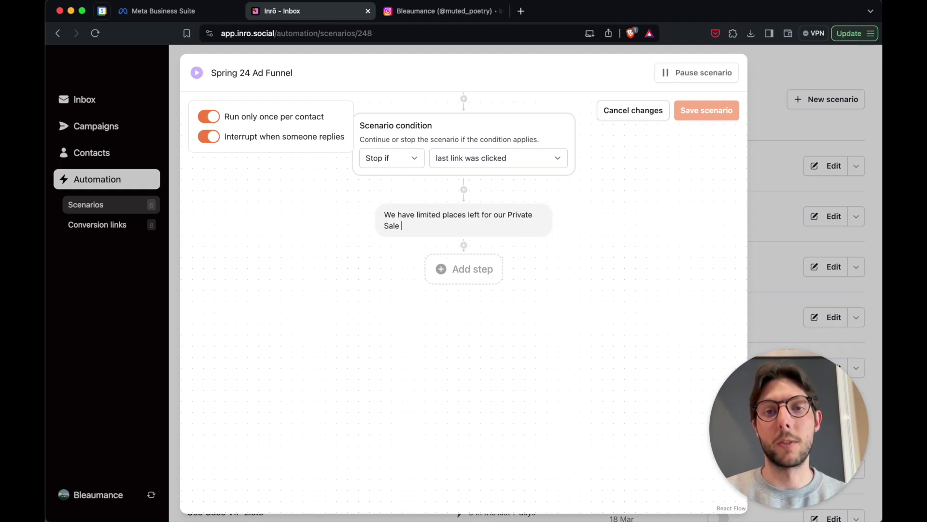
type(" Register")
key("Left")
key("Left")
key("Left")
key("Left")
key("Left")
key("Left")
key("Left")
key("Left")
key("Left")
type(".")
key("super+Right")
type("now!")
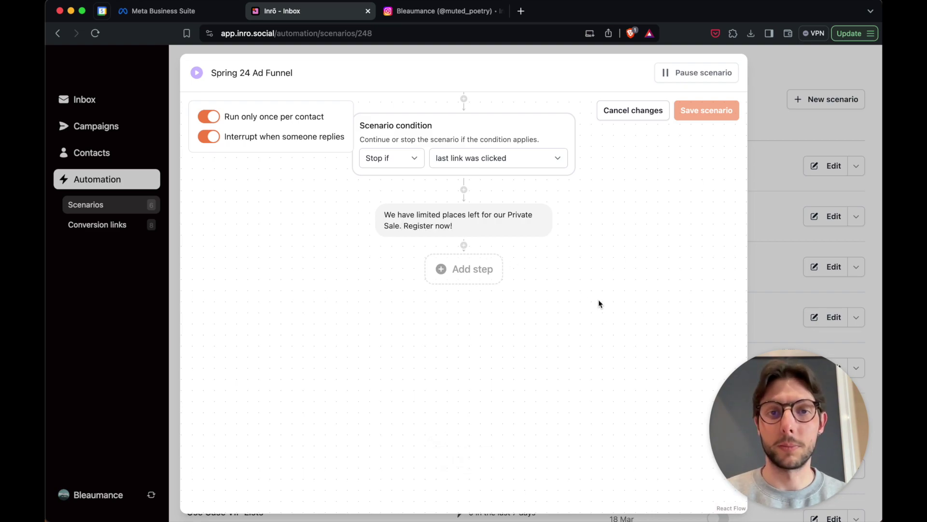
Step: Add the "Spring 24 Private Sale" conversion link after the limited-places message, with "Spring 24 Link Clicked" as its on-click folder
left_click(460, 231)
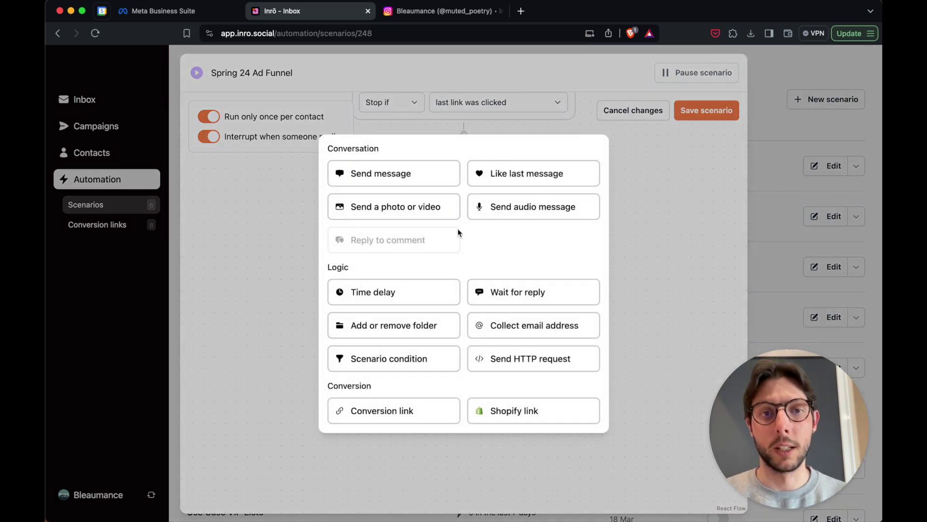
left_click(393, 410)
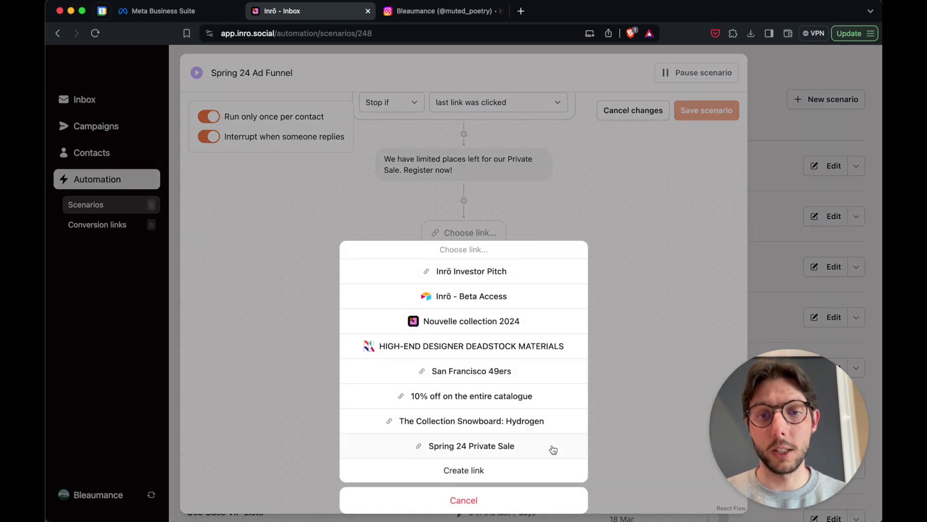
left_click(554, 447)
left_click(516, 361)
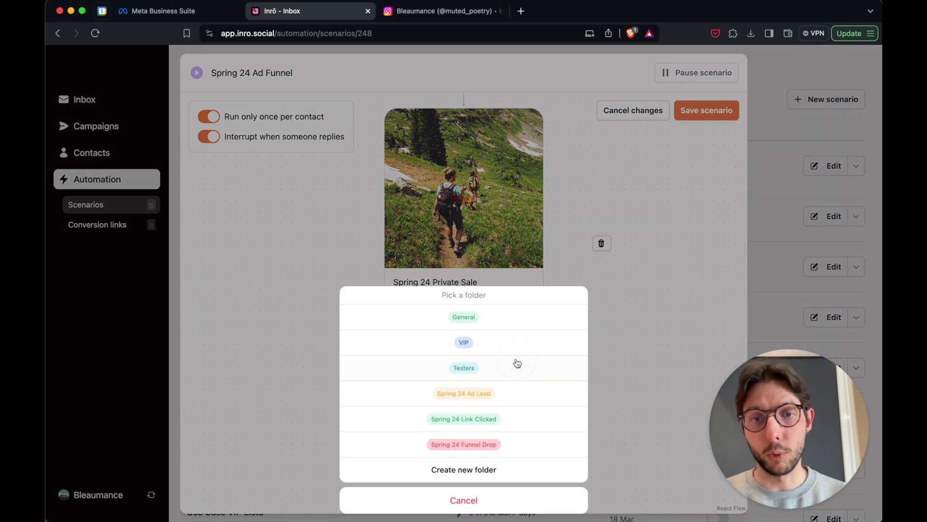
left_click(536, 419)
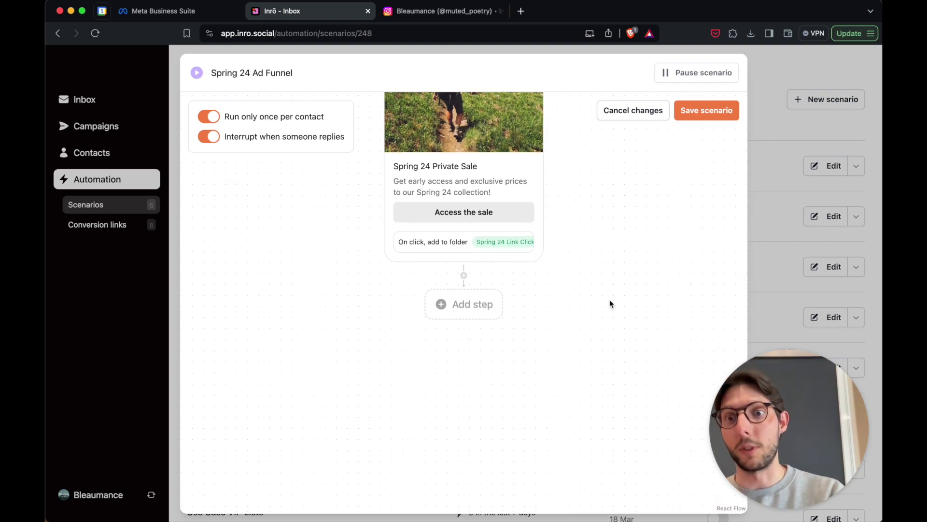
Step: Add a time delay of 2 days after the second Private Sale link step
left_click(456, 303)
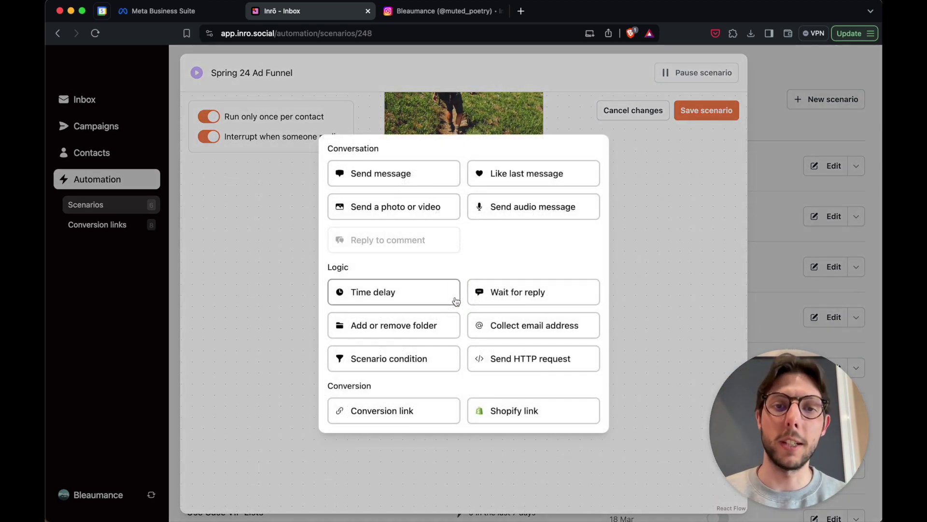
left_click(419, 297)
left_click(508, 309)
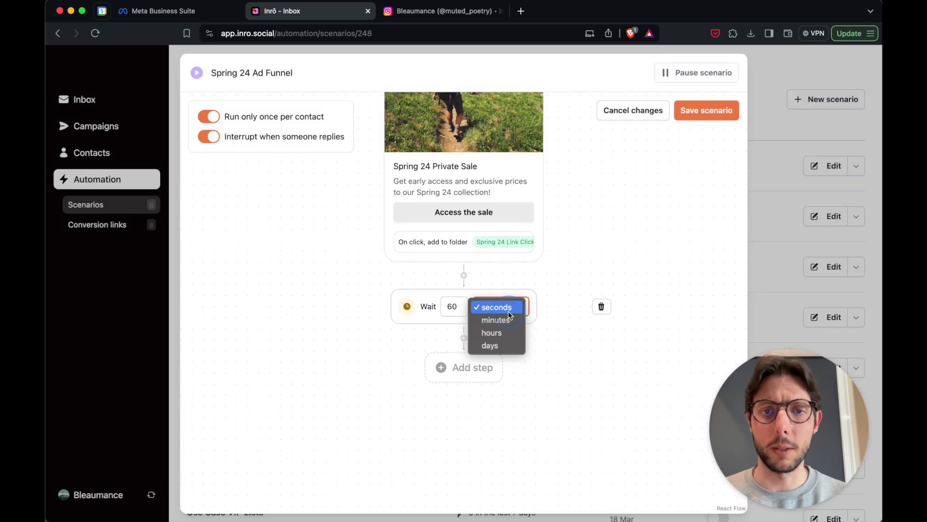
left_click(493, 346)
double_click(453, 309)
type("2")
left_click(608, 316)
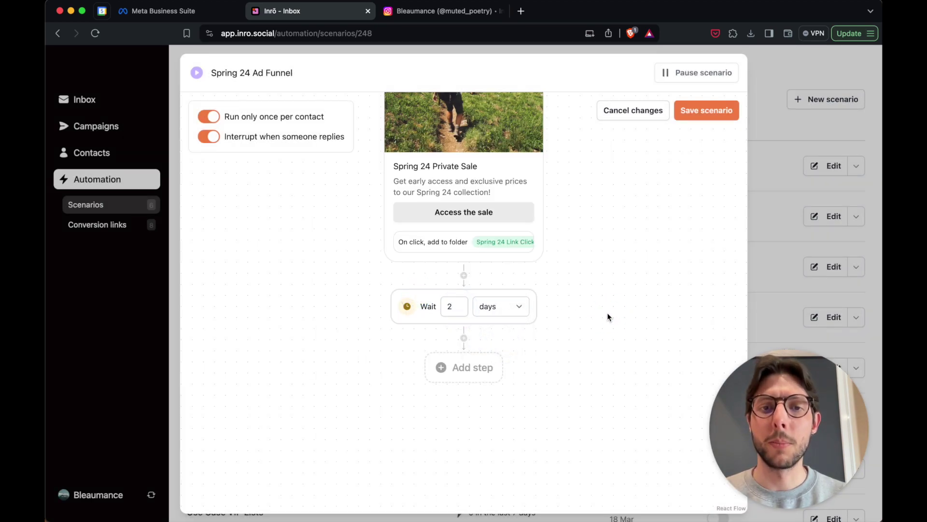
Step: Add a scenario condition after the 2-day delay that stops the scenario if the last link was clicked
left_click(440, 367)
left_click(382, 358)
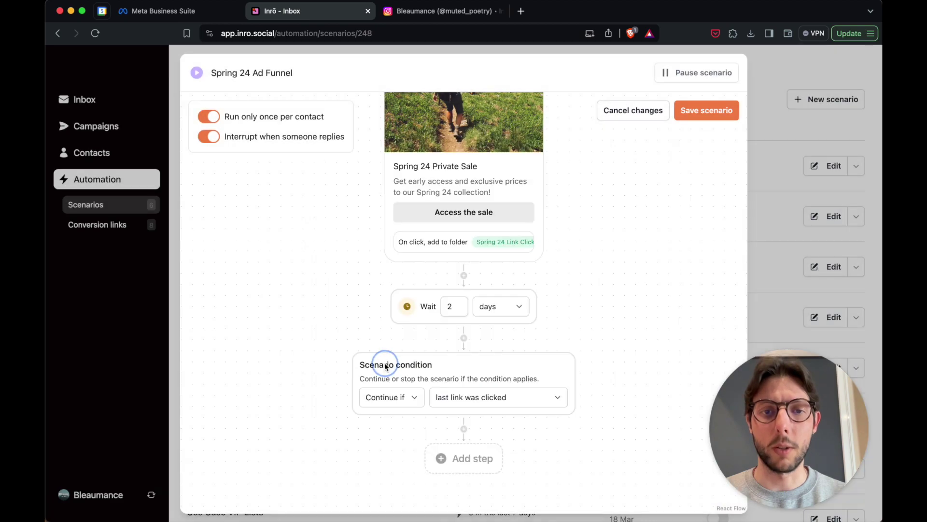
left_click(395, 317)
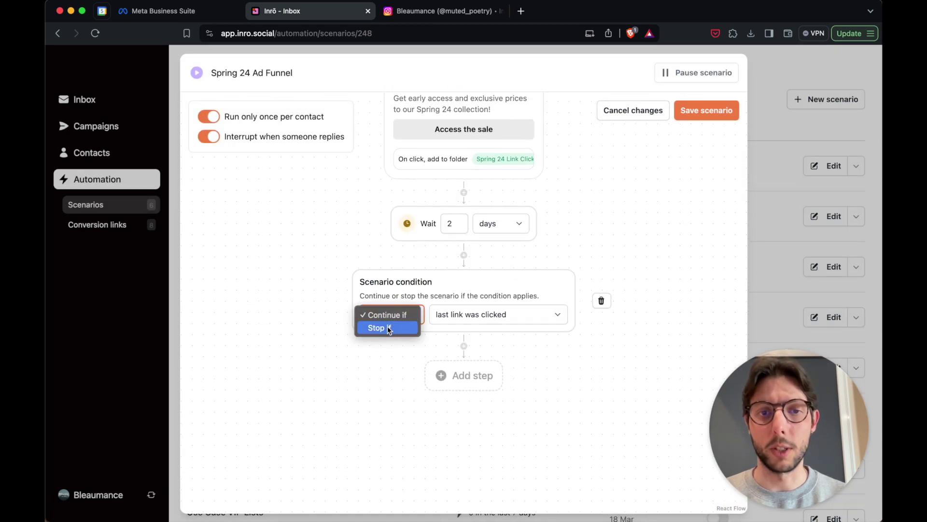
left_click(387, 326)
left_click(611, 356)
Step: Add a message step after the second condition reading "Last chance to attend our Private Sale! Register now!"
scroll(610, 357, "down", 5)
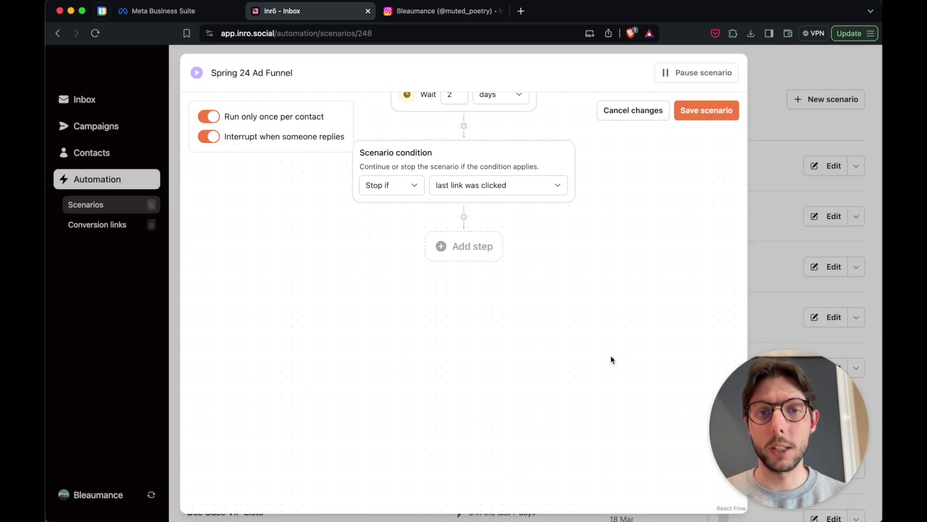
left_click(468, 247)
left_click(402, 174)
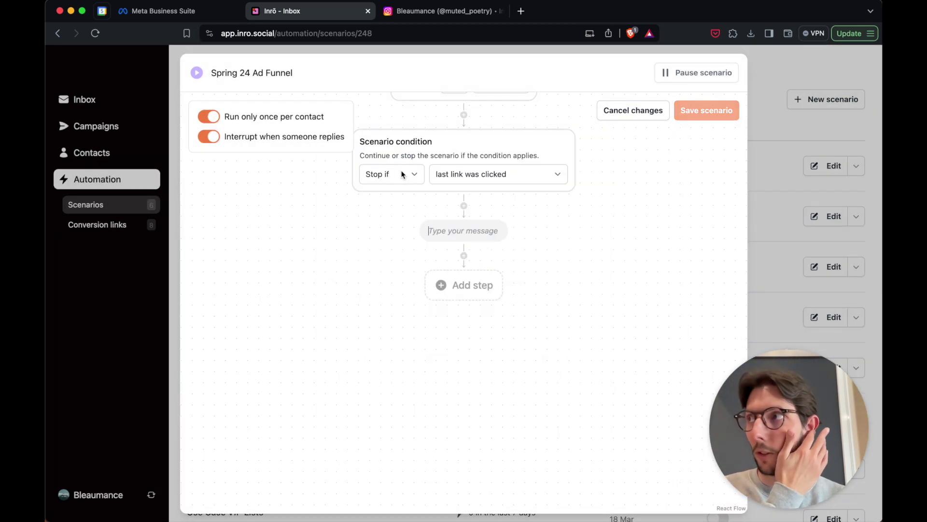
type("La")
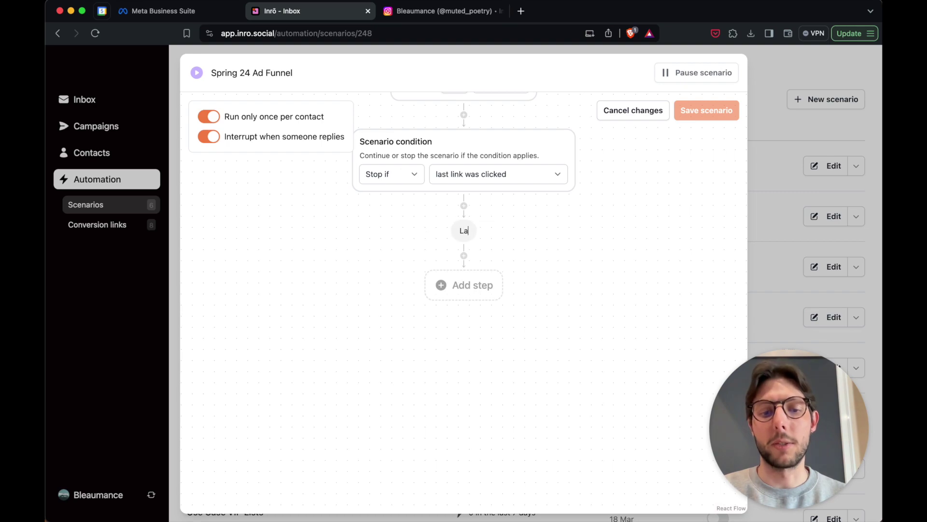
type("st chance to ")
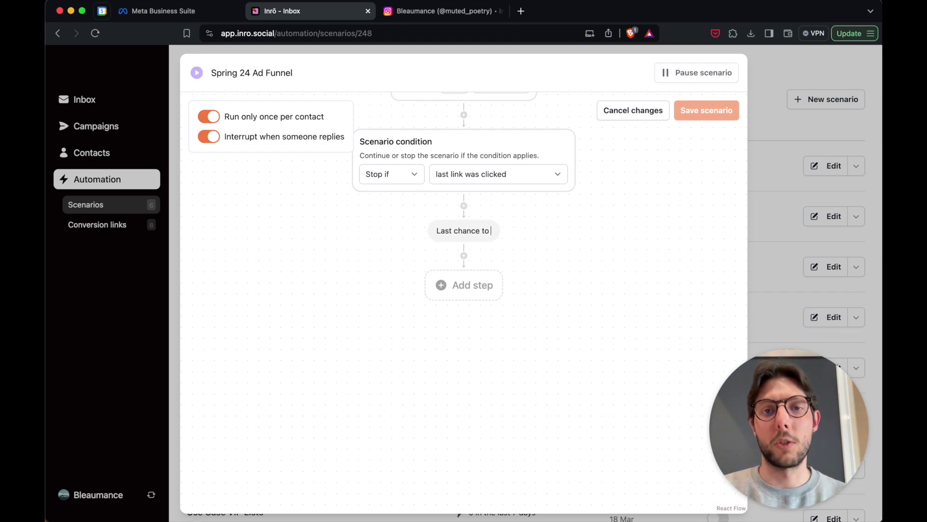
type("attend our Priv")
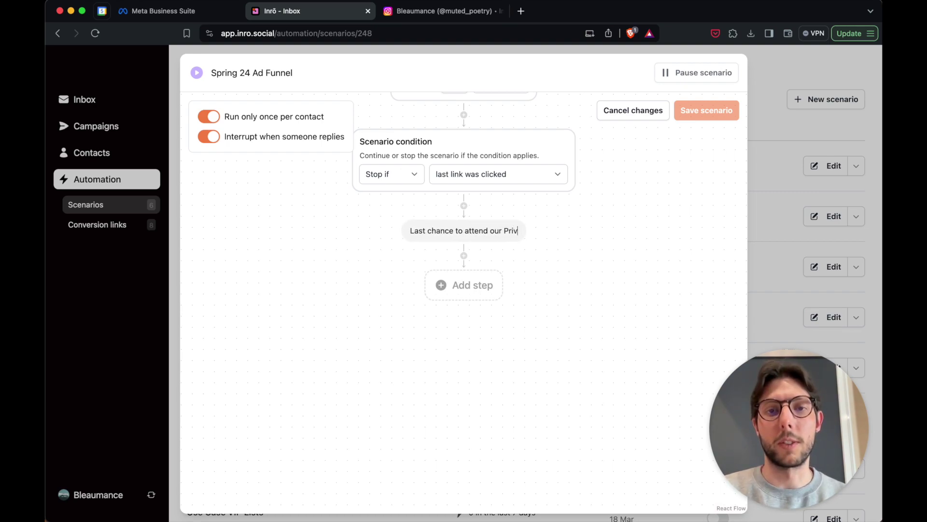
type("ate Sale! ")
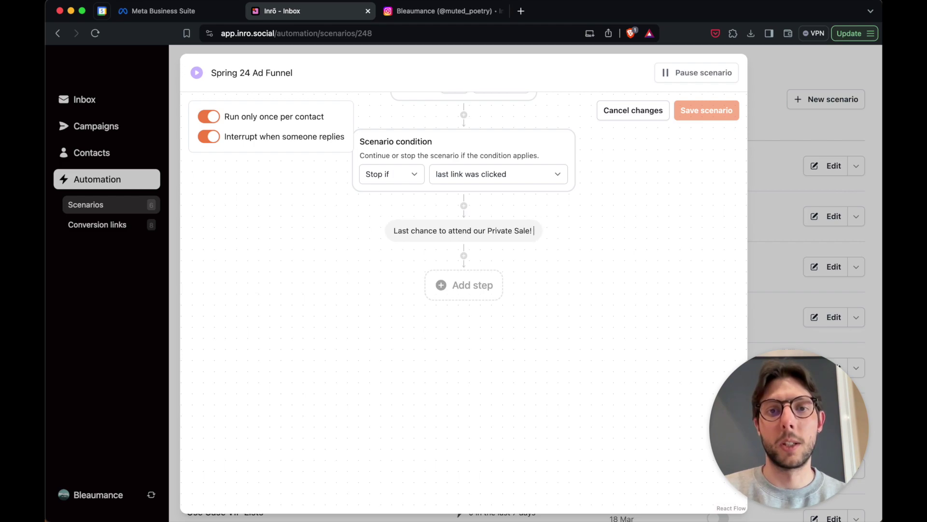
type("Register now!")
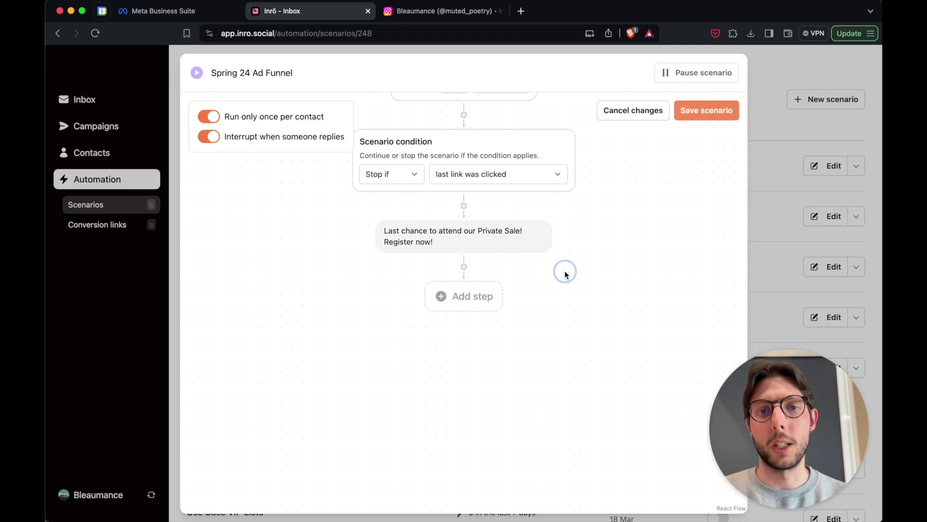
scroll(563, 270, "down", 2)
left_click(469, 256)
left_click(416, 358)
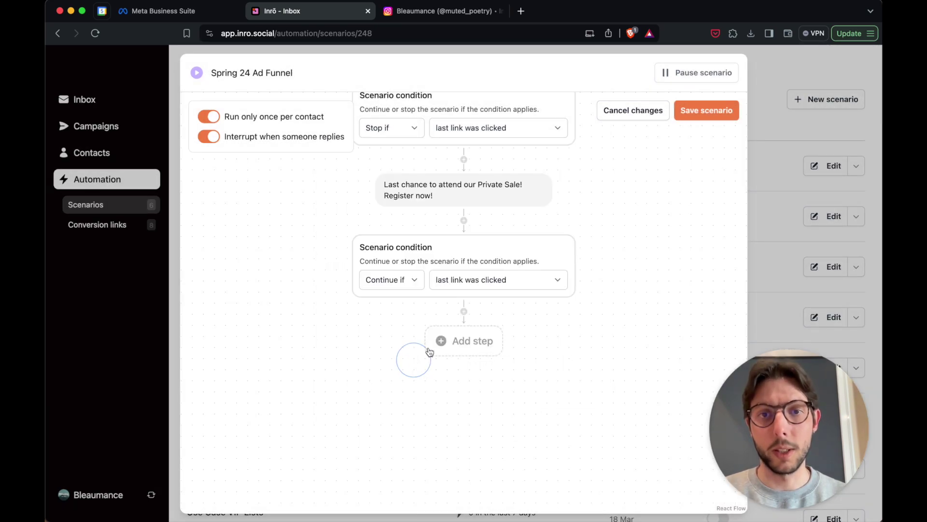
scroll(530, 260, "down", 1)
left_click(538, 239)
Step: Add the "Spring 24 Private Sale" conversion link after the last-chance message, with "Spring 24 Link Clicked" as its on-click folder
left_click(472, 241)
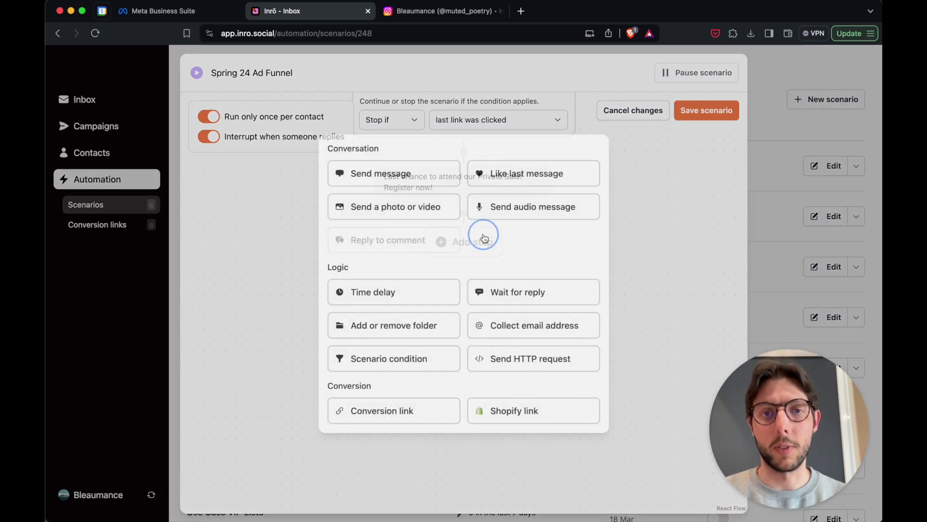
left_click(406, 413)
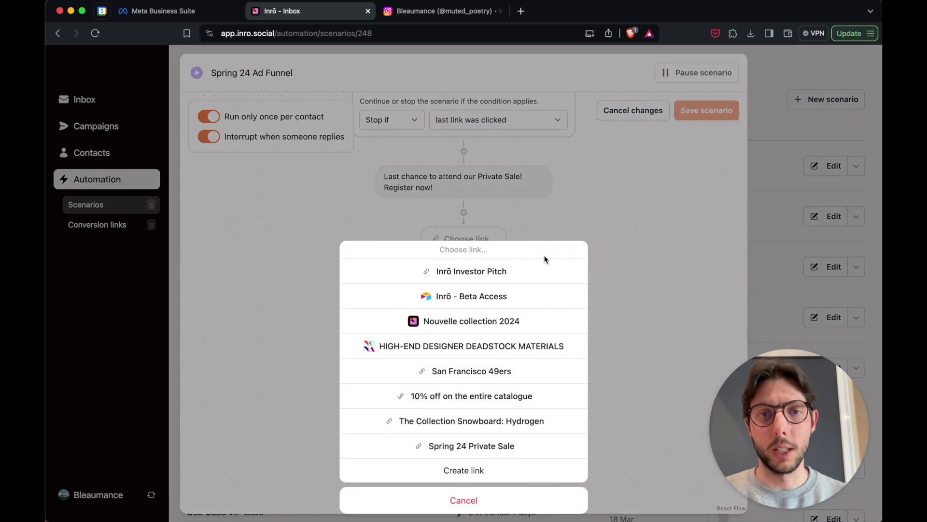
left_click(535, 446)
scroll(564, 318, "down", 5)
left_click(514, 318)
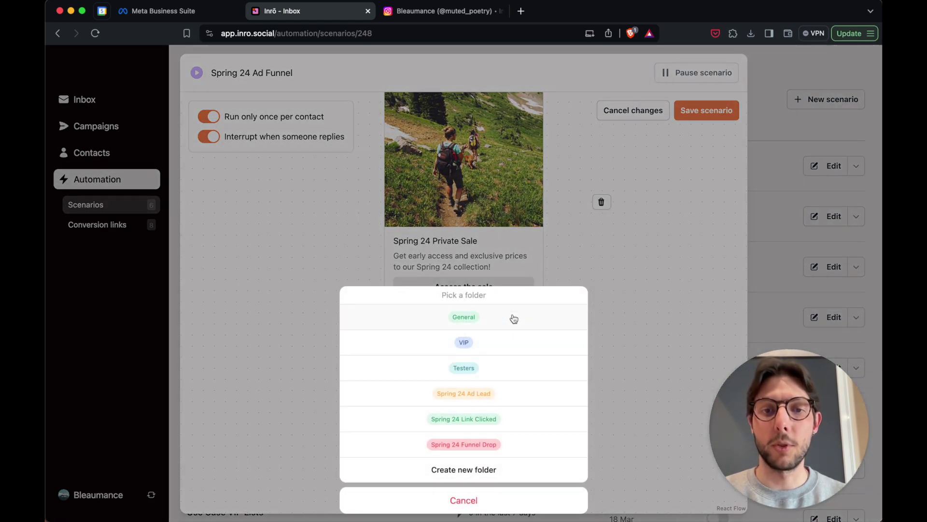
left_click(517, 418)
scroll(608, 326, "down", 3)
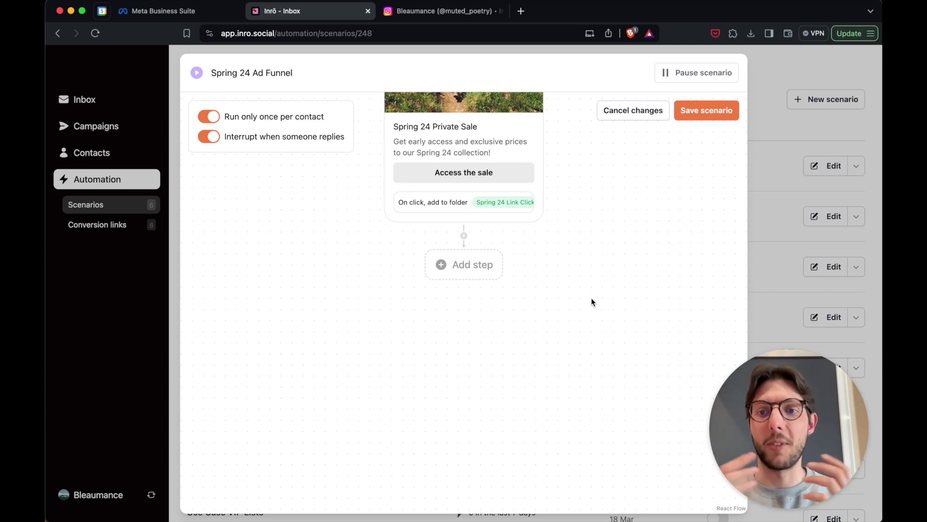
Step: Add a time delay of 3 days after the third Private Sale link step
left_click(442, 265)
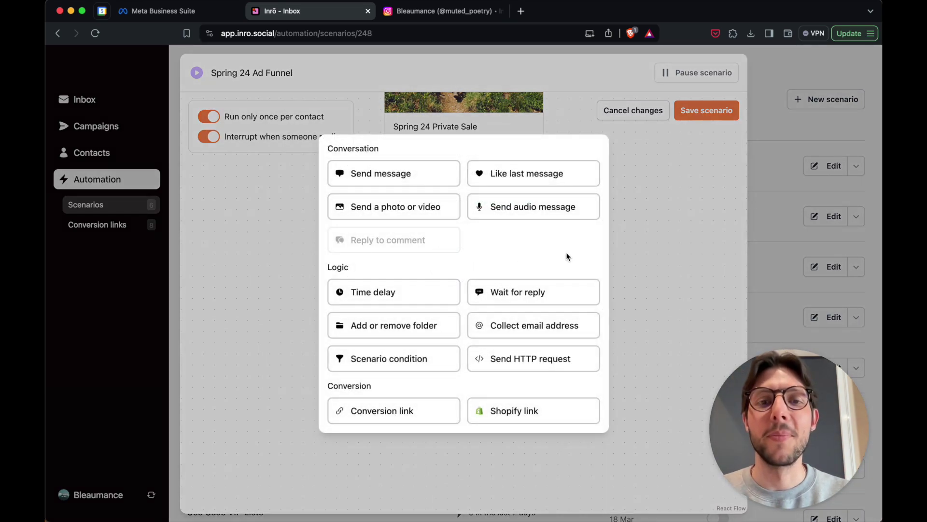
left_click(417, 286)
double_click(447, 265)
type("3")
left_click(512, 268)
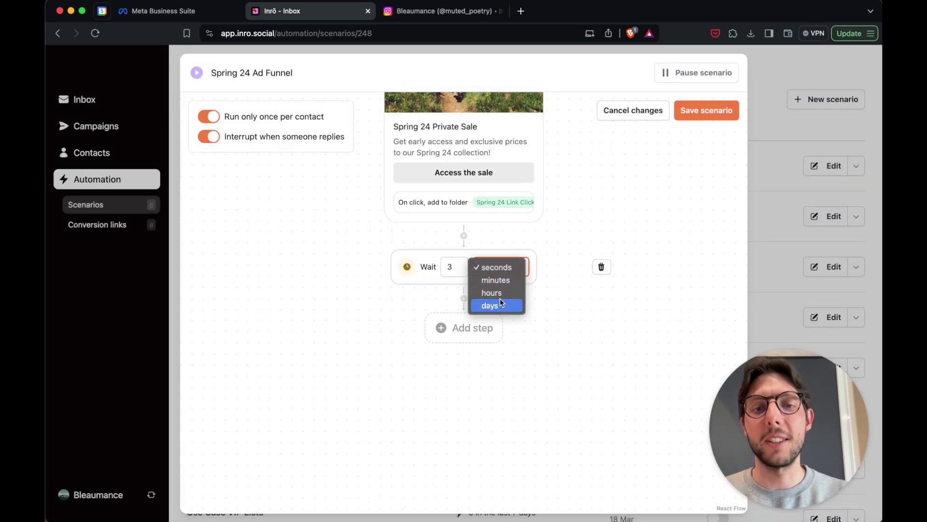
left_click(500, 304)
Step: Add a scenario condition after the 3-day delay that stops the scenario if the last link was clicked
scroll(548, 306, "down", 3)
left_click(469, 248)
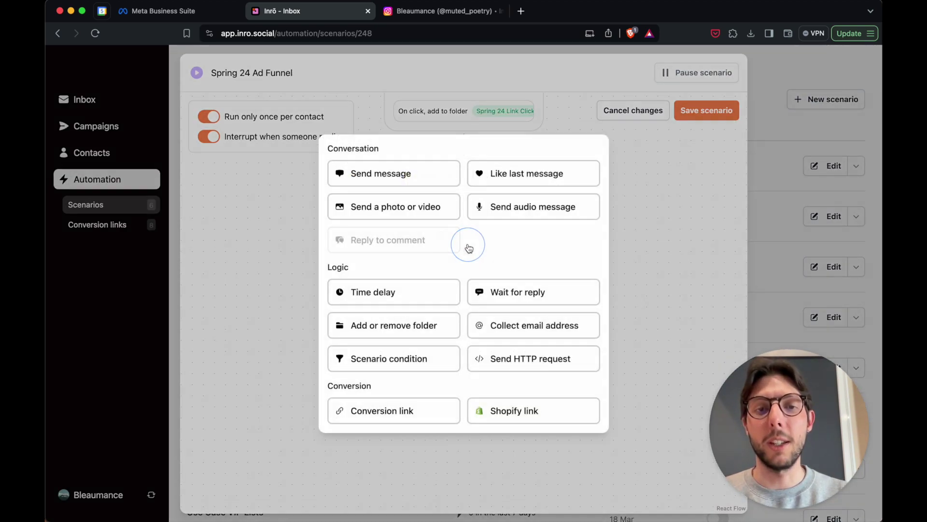
left_click(407, 358)
left_click(394, 267)
left_click(404, 280)
Step: Add a folder step after the final condition that adds the contact to "Spring 24 Funnel Drop"
scroll(565, 312, "down", 3)
left_click(489, 256)
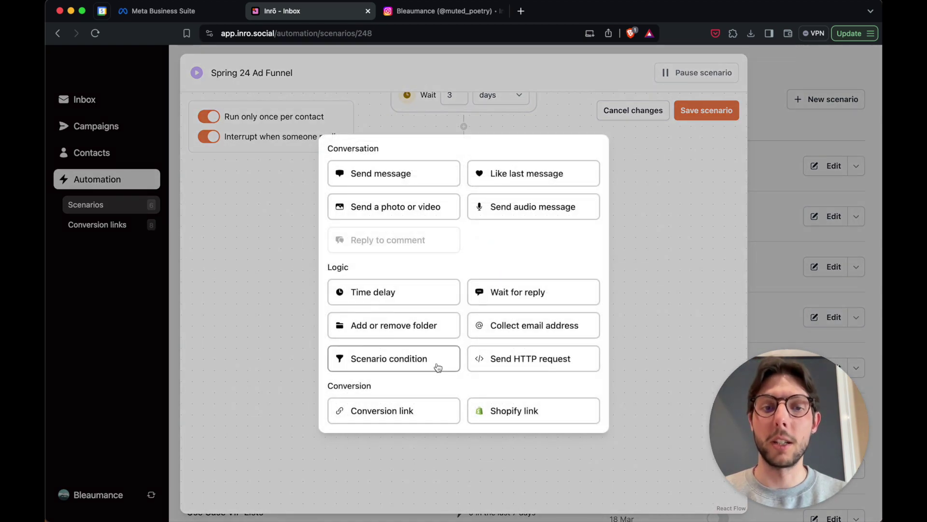
left_click(429, 326)
left_click(522, 251)
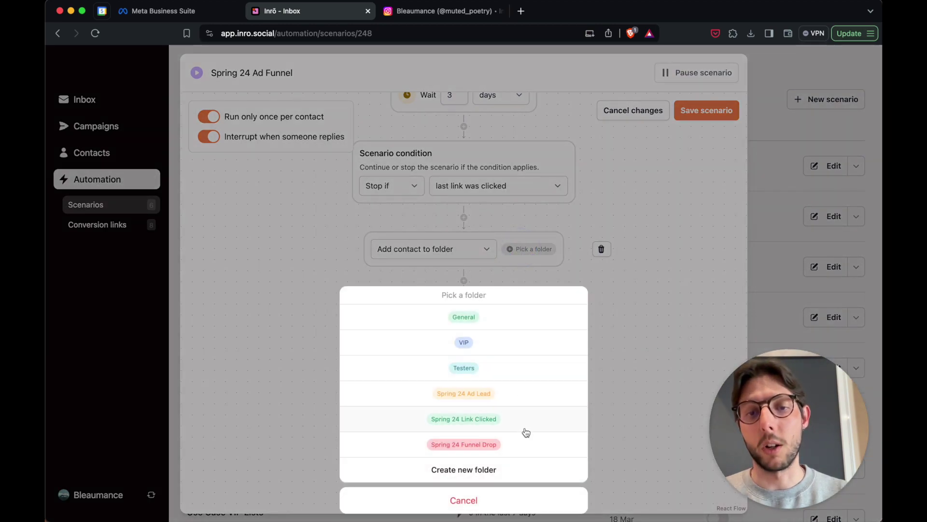
left_click(531, 450)
Step: Add a closing folder step that removes the contact from "Spring 24 Ad Lead", and save the scenario
left_click(478, 312)
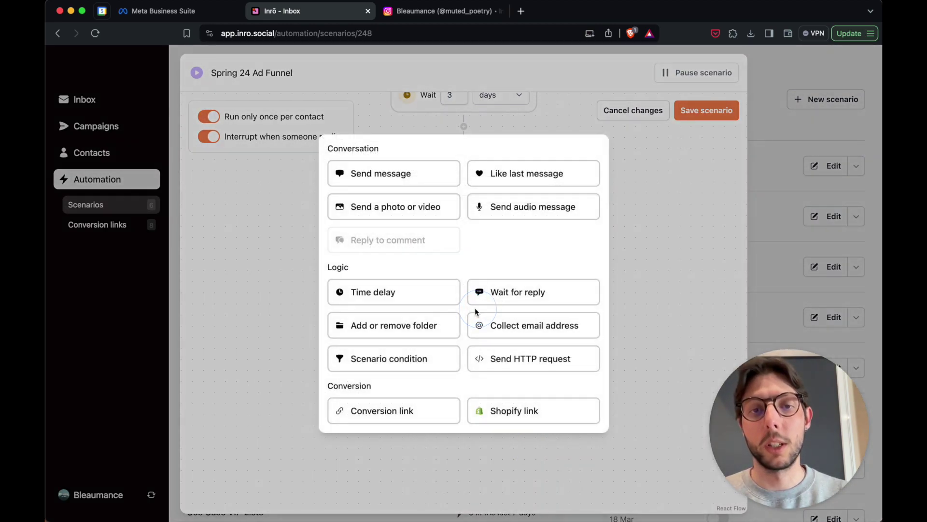
left_click(424, 325)
left_click(429, 311)
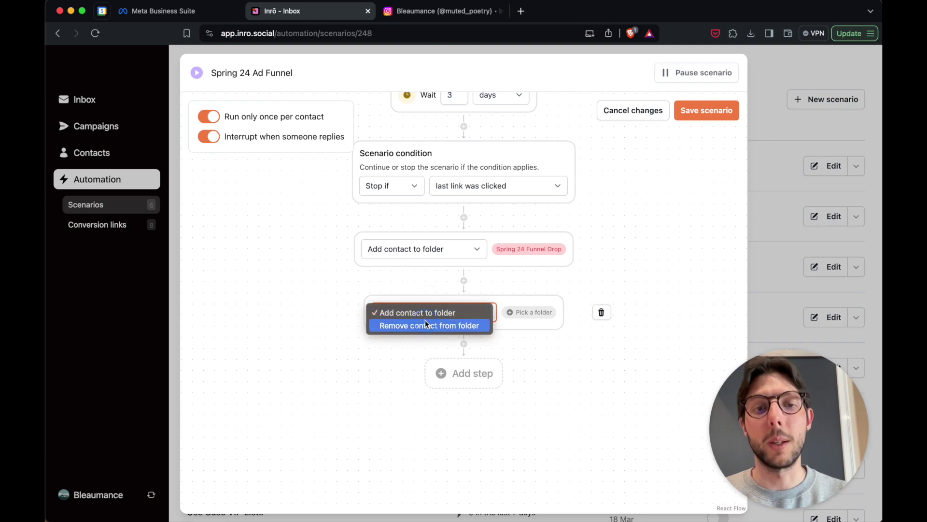
left_click(425, 324)
left_click(528, 313)
left_click(502, 395)
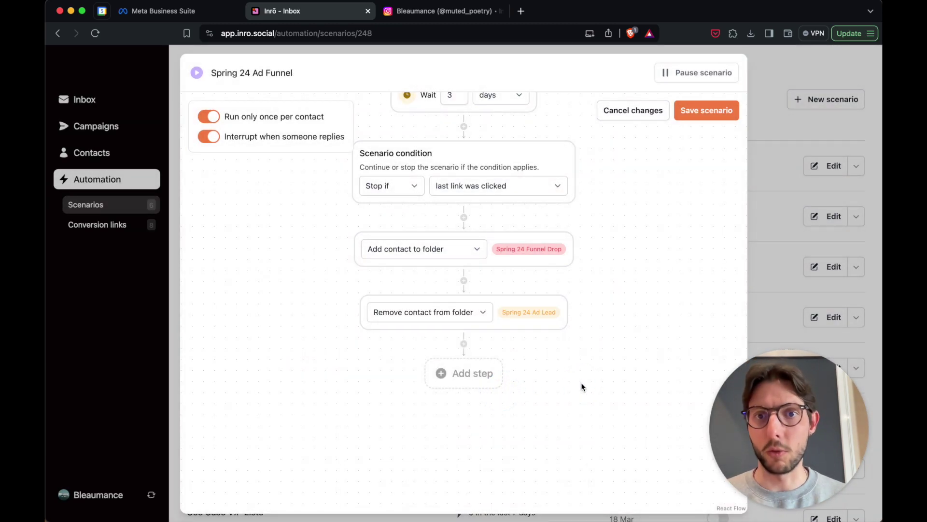
left_click(701, 110)
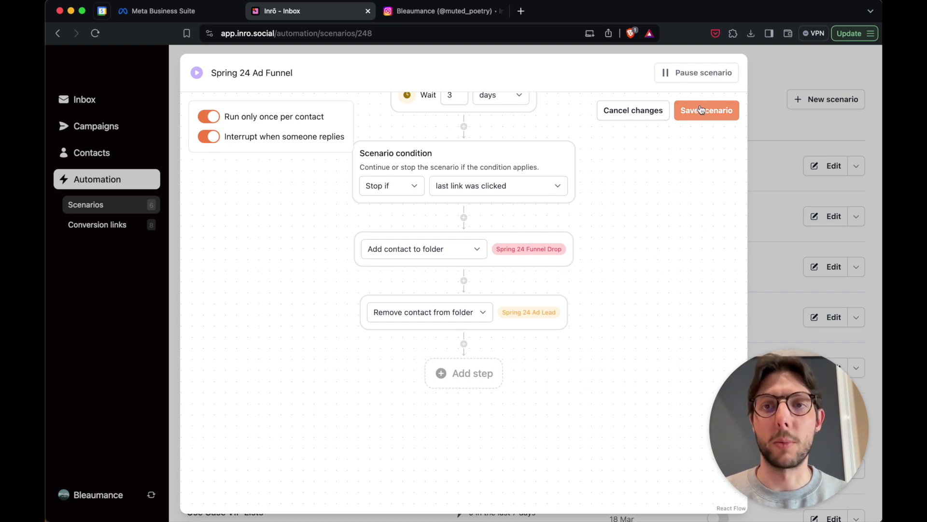
Step: Review the saved funnel from its final steps back up to the automated trigger
scroll(647, 239, "up", 15)
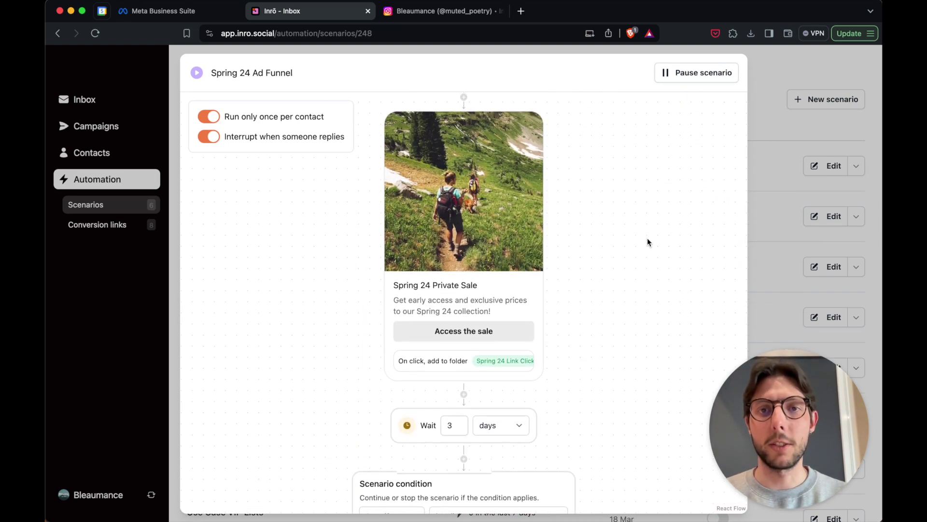
scroll(648, 240, "up", 5)
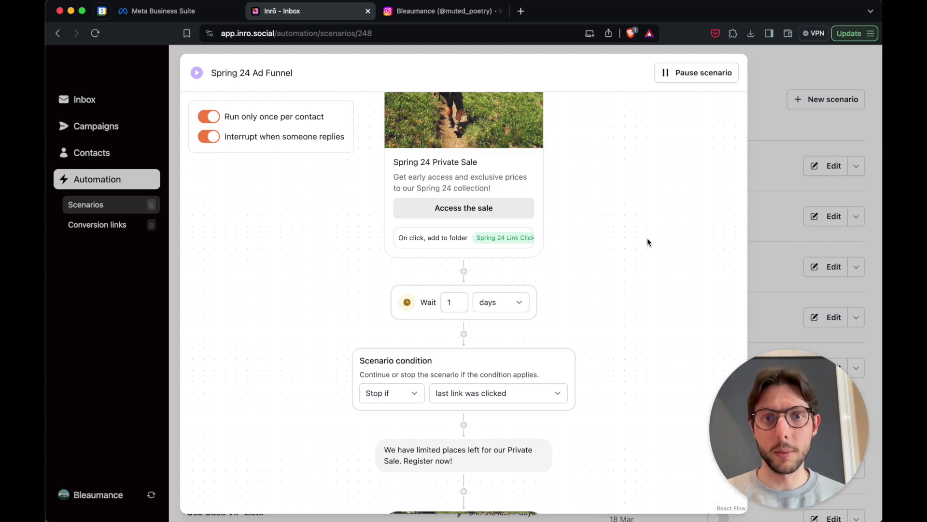
scroll(647, 239, "up", 2)
scroll(647, 238, "up", 4)
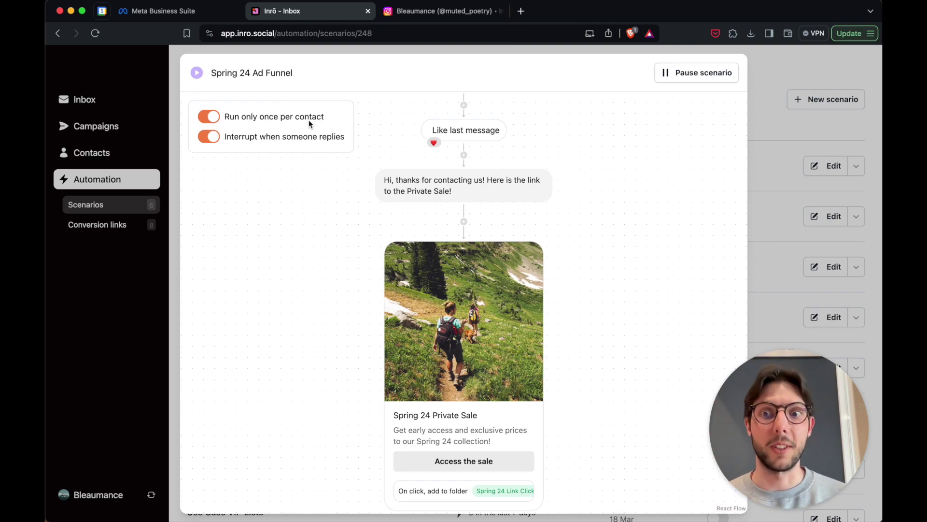
scroll(306, 201, "up", 10)
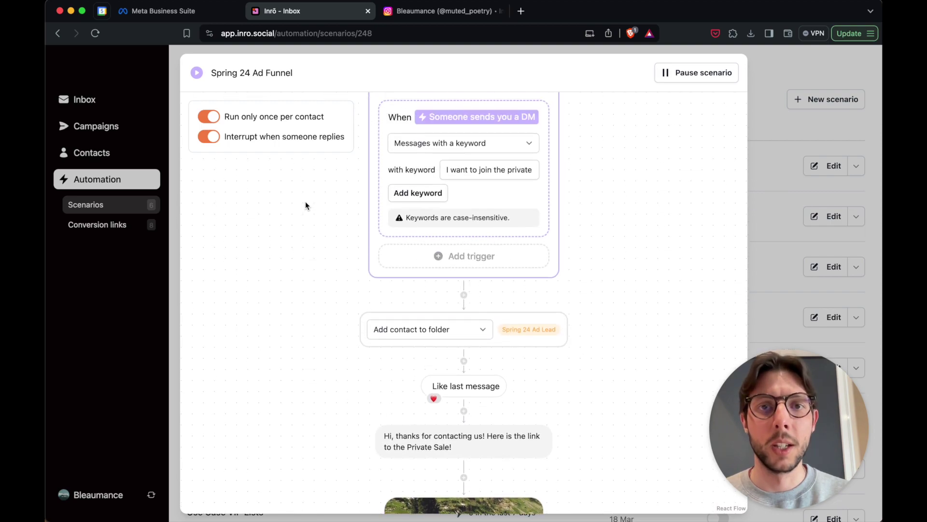
Step: Copy the trigger keyword for testing, look at the Bleaumance Instagram profile's message option, and return to the Inrō scenario
triple_click(495, 259)
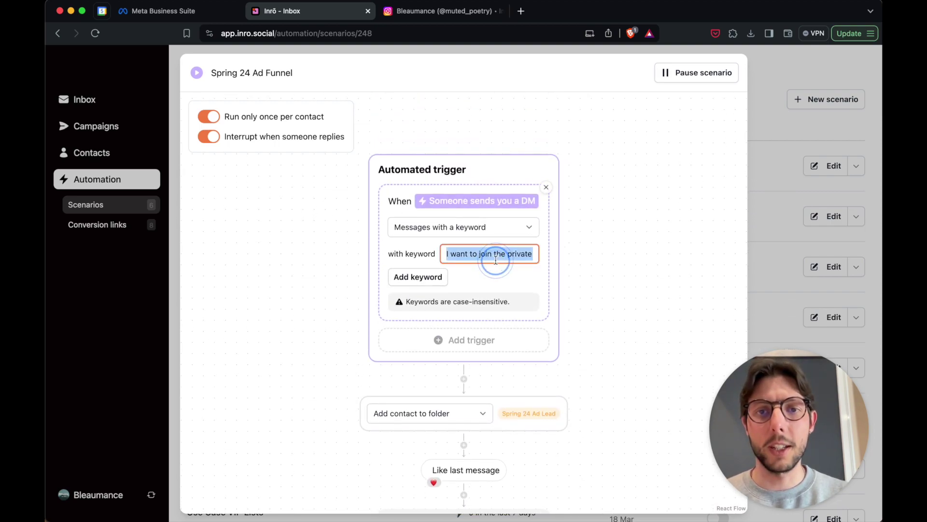
key("super+c")
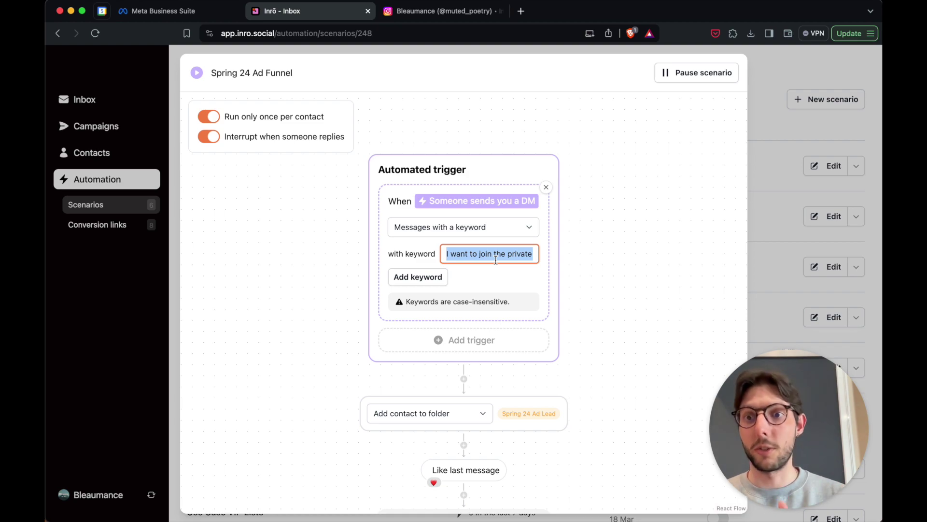
left_click(437, 11)
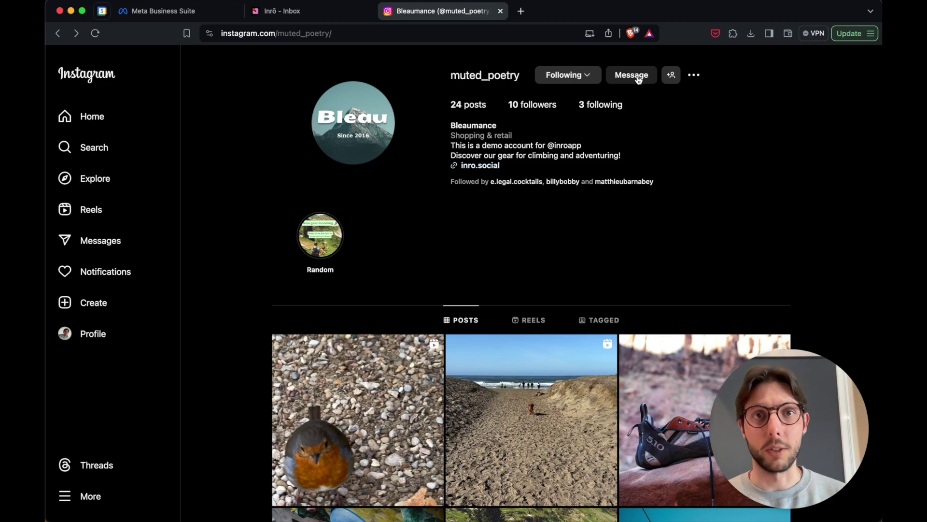
left_click(328, 15)
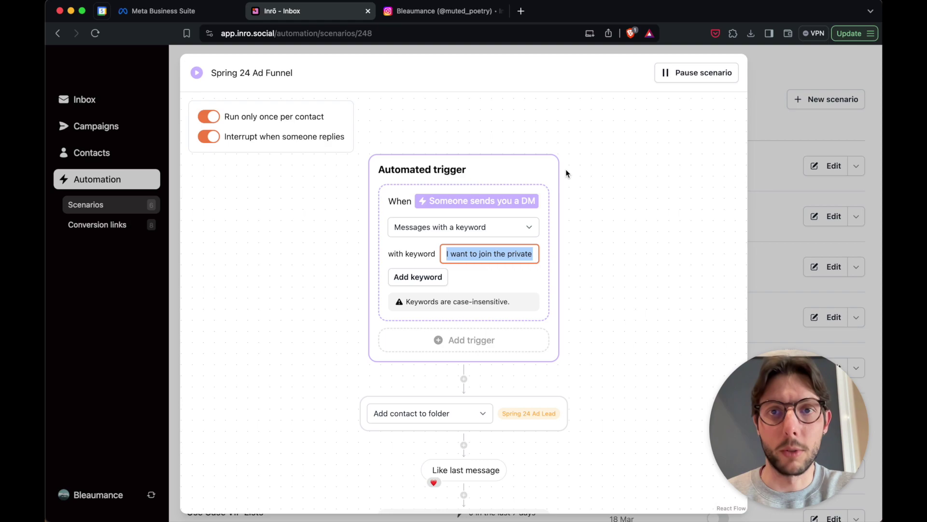
Step: Close the scenario and check the Spring 24 Ad Funnel's run counts and the conversion links' sent and clicked figures
left_click(774, 149)
scroll(553, 155, "down", 3)
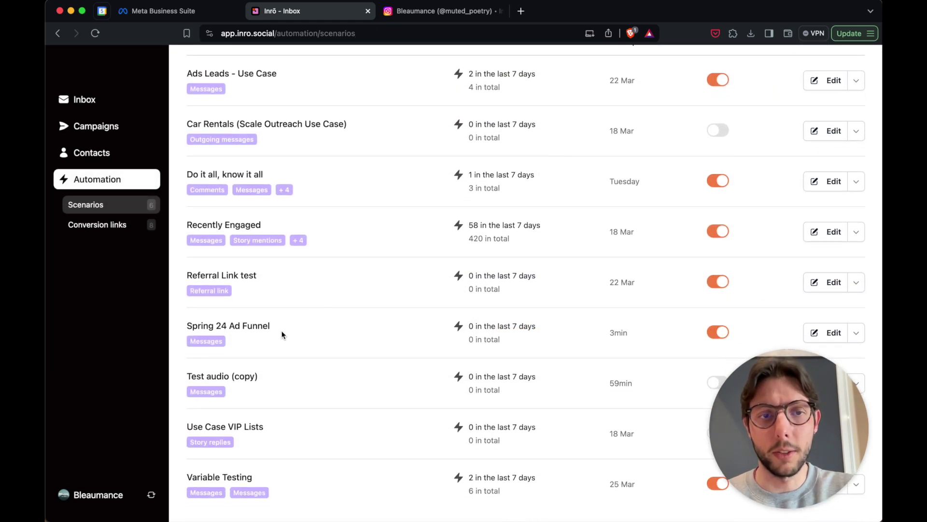
left_click_drag(470, 324, 542, 325)
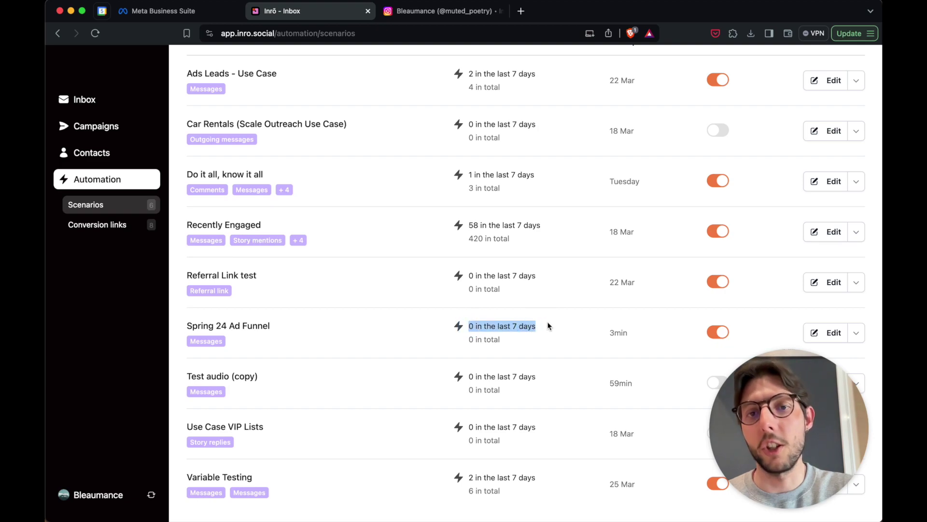
left_click(548, 326)
mouse_move(498, 340)
left_mouse_down()
mouse_move(464, 338)
mouse_move(507, 338)
left_mouse_up()
left_click(516, 342)
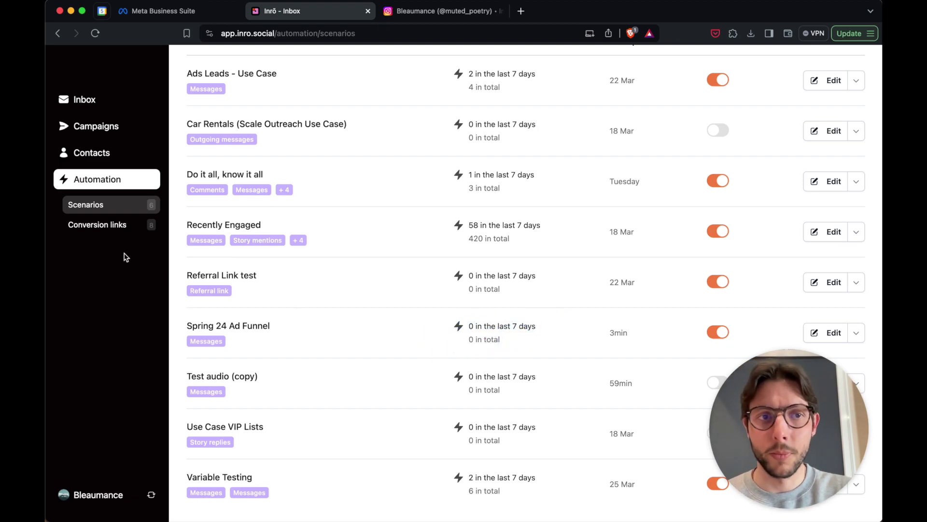
left_click(115, 224)
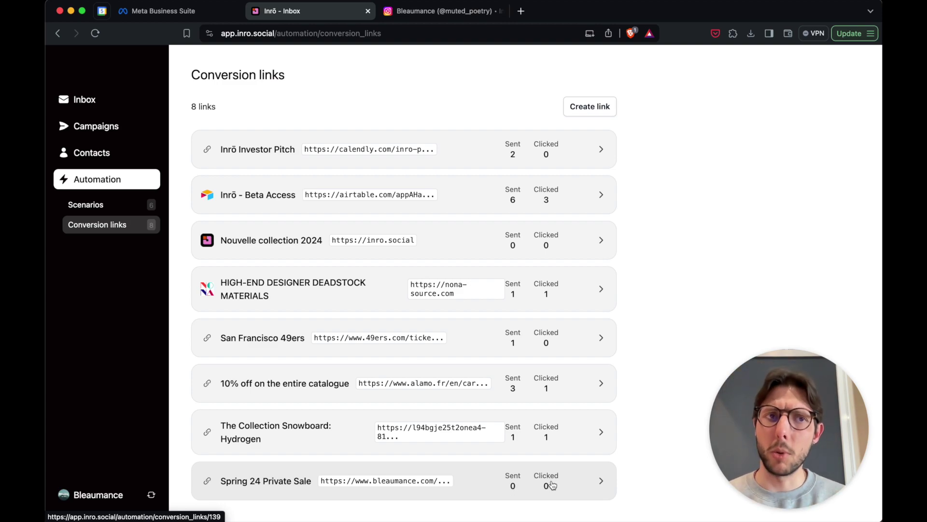
Step: Open the most recent conversation in the inbox's General folder and display the contact's automation history
left_click(117, 97)
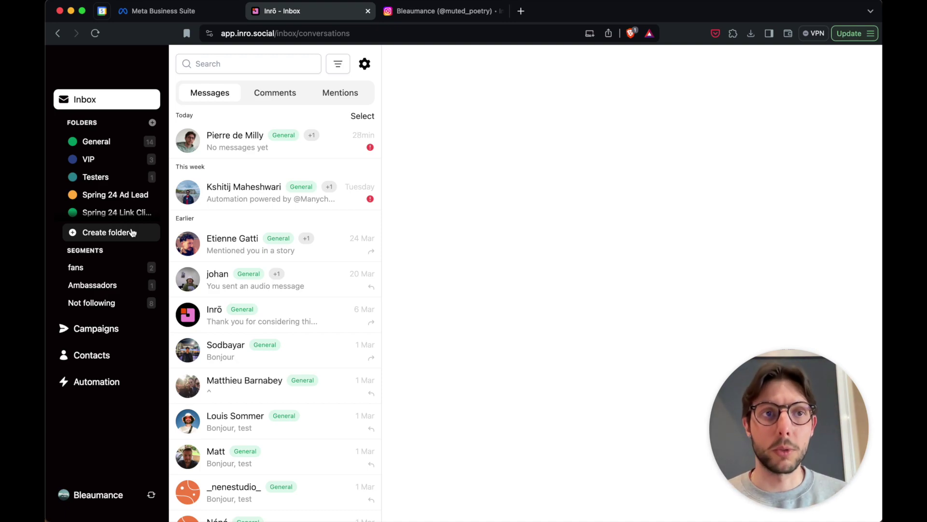
left_click(137, 141)
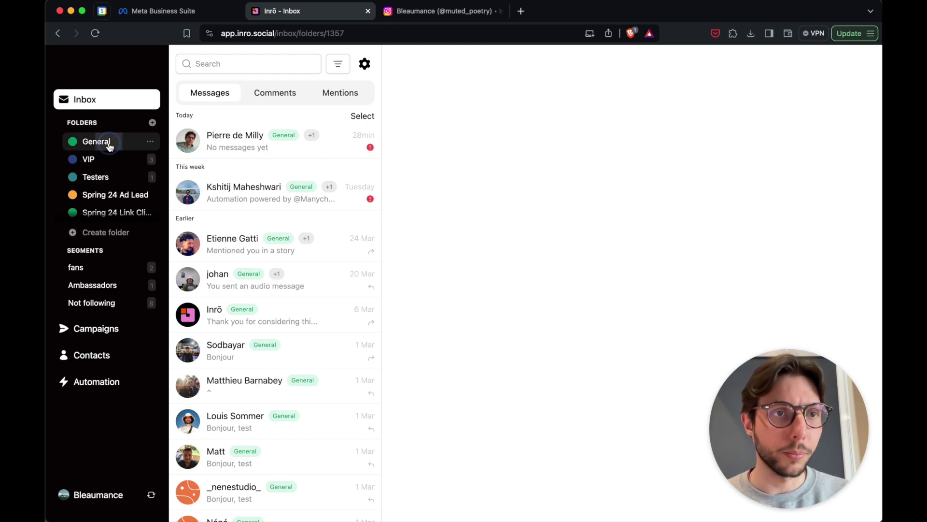
left_click(251, 144)
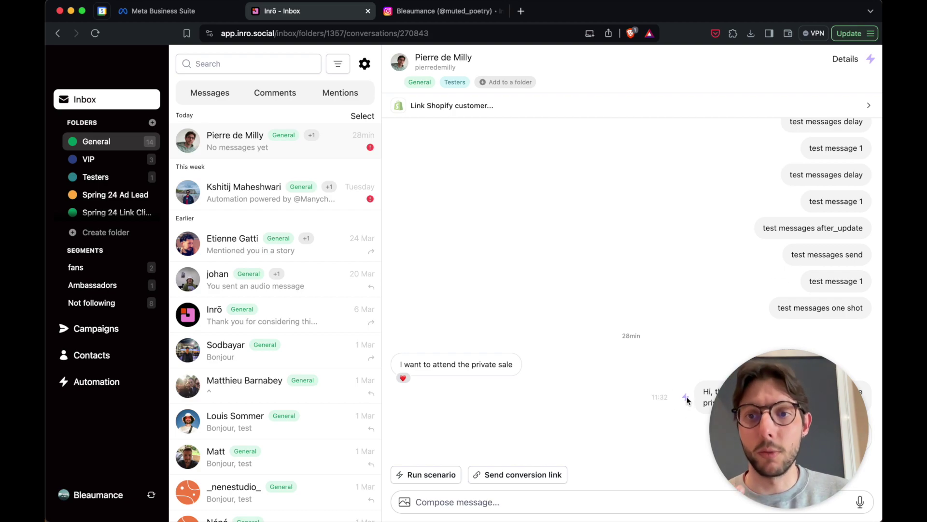
left_click(871, 62)
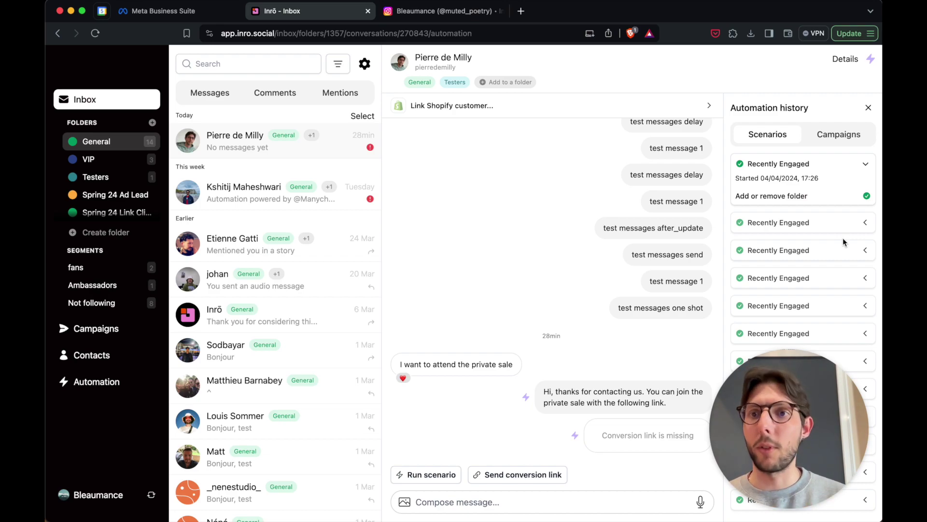
Step: Check the click status of the "Inrō - Beta Access" links sent in the conversation, and switch to the presentation slides
scroll(651, 289, "up", 10)
scroll(651, 292, "up", 5)
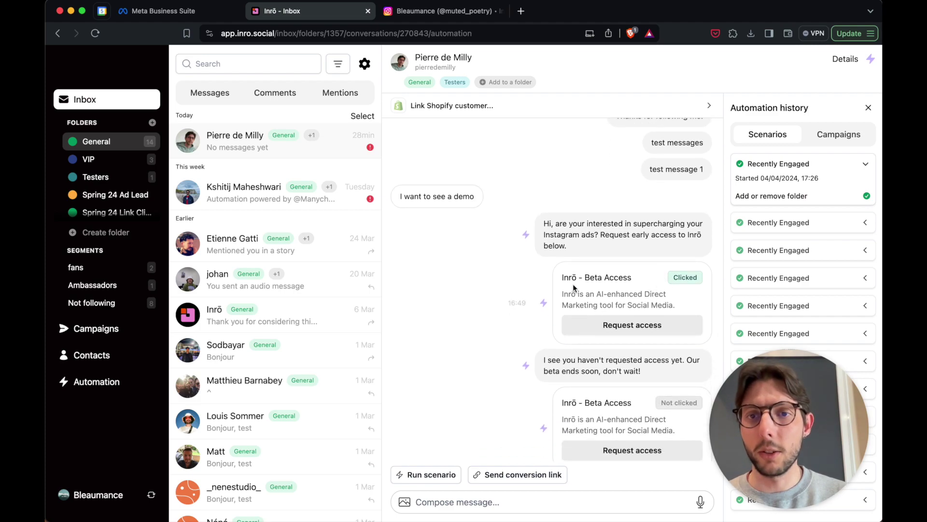
scroll(686, 280, "down", 1)
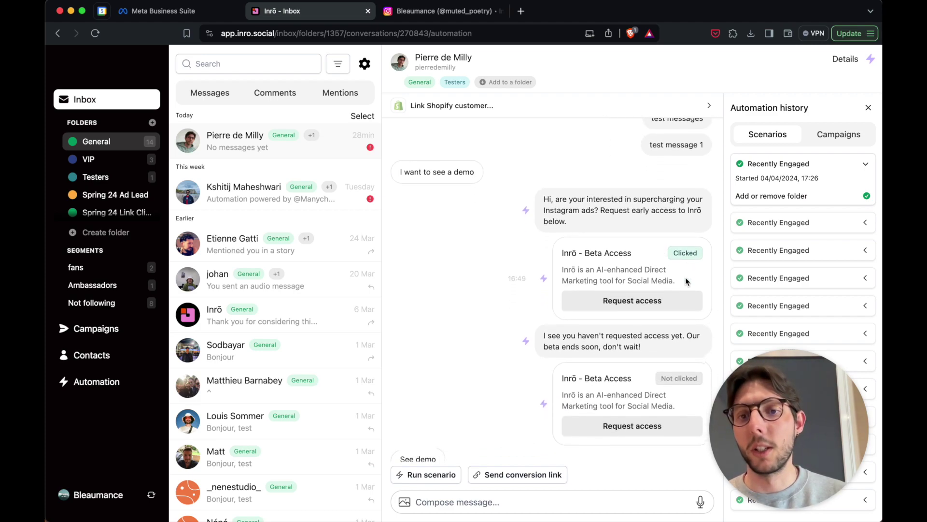
scroll(685, 277, "down", 1)
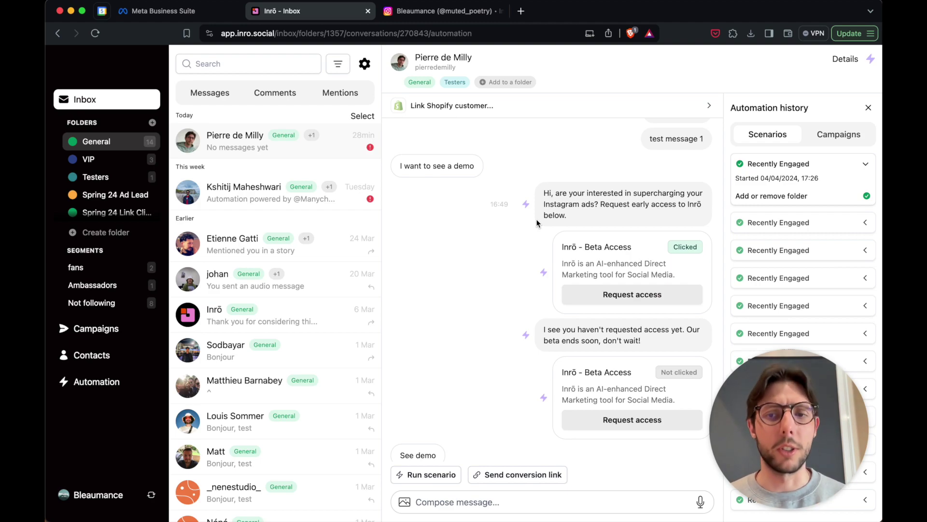
key("ctrl+Right")
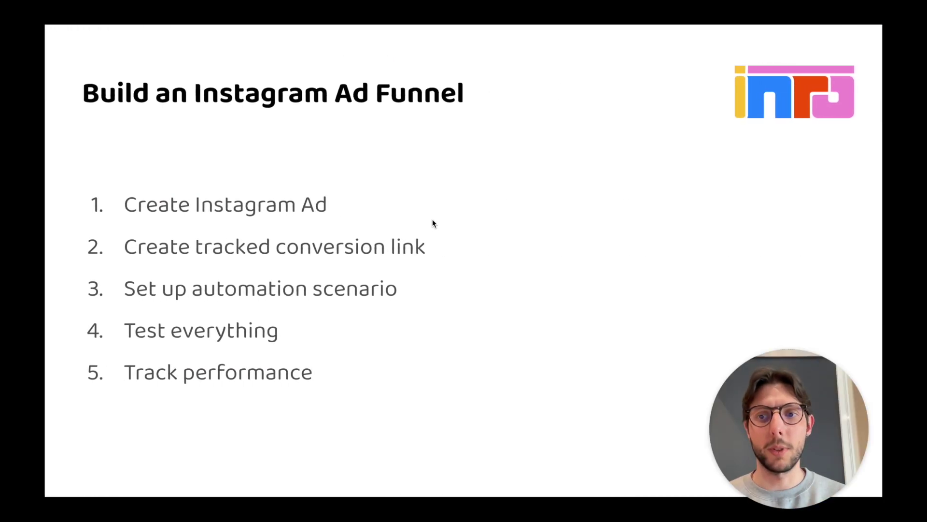